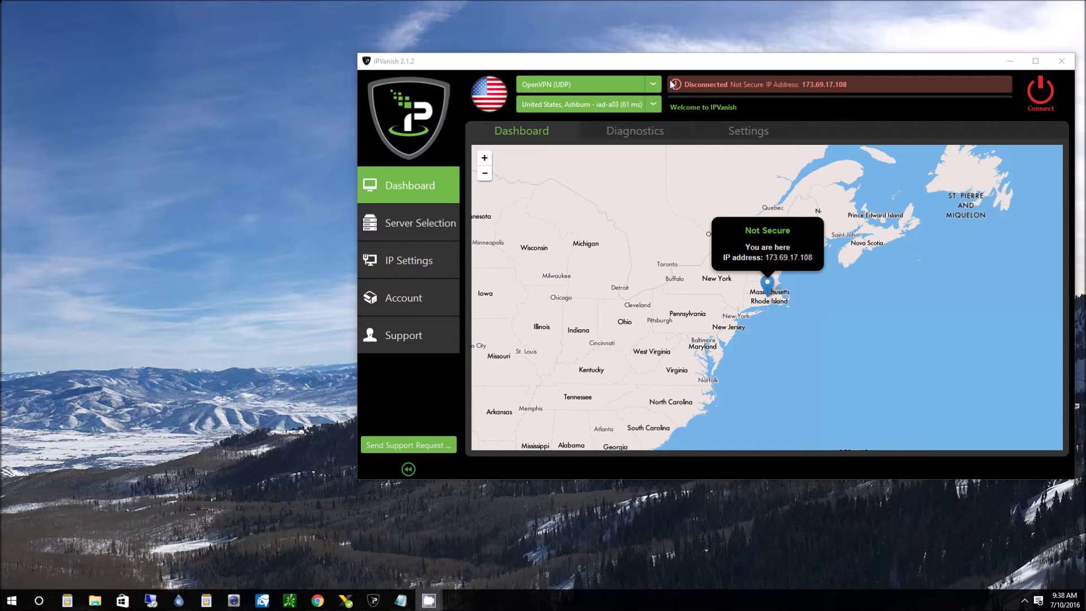
Step: Drag the disconnected IPVanish window by its title bar toward the screen centre
drag(915, 67, 713, 86)
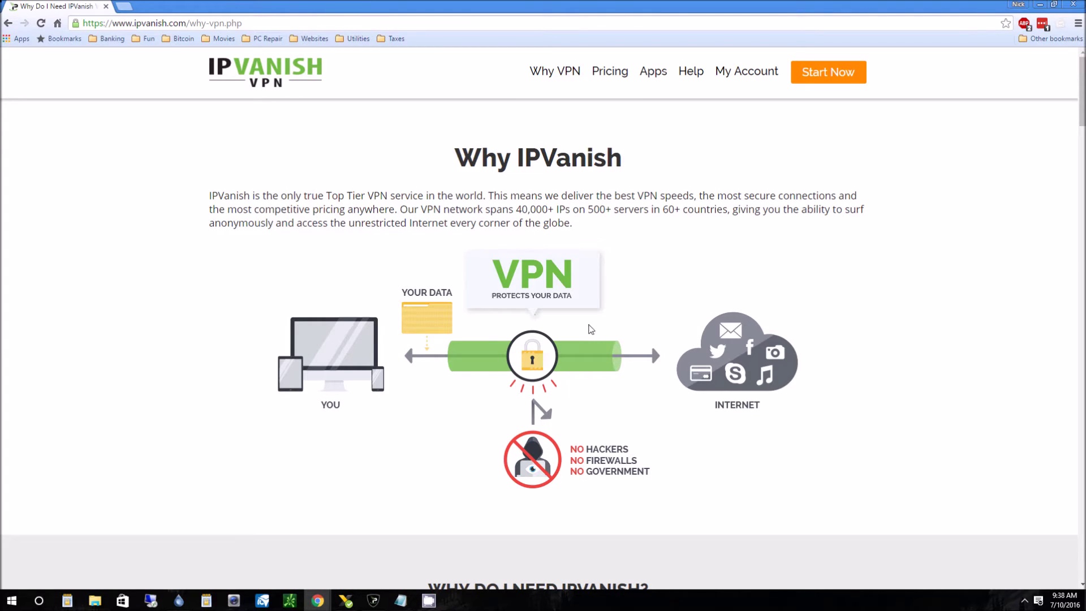
Step: Scroll through ipvanish.com/why-vpn.php, which explains how the VPN protects your data
scroll(621, 284, down, 7)
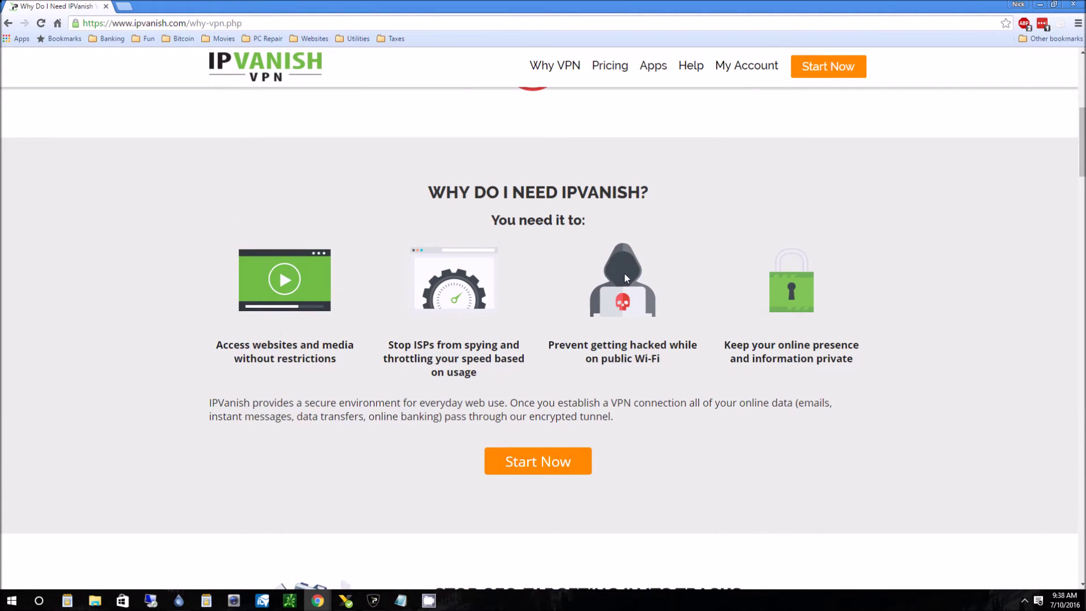
scroll(623, 273, up, 6)
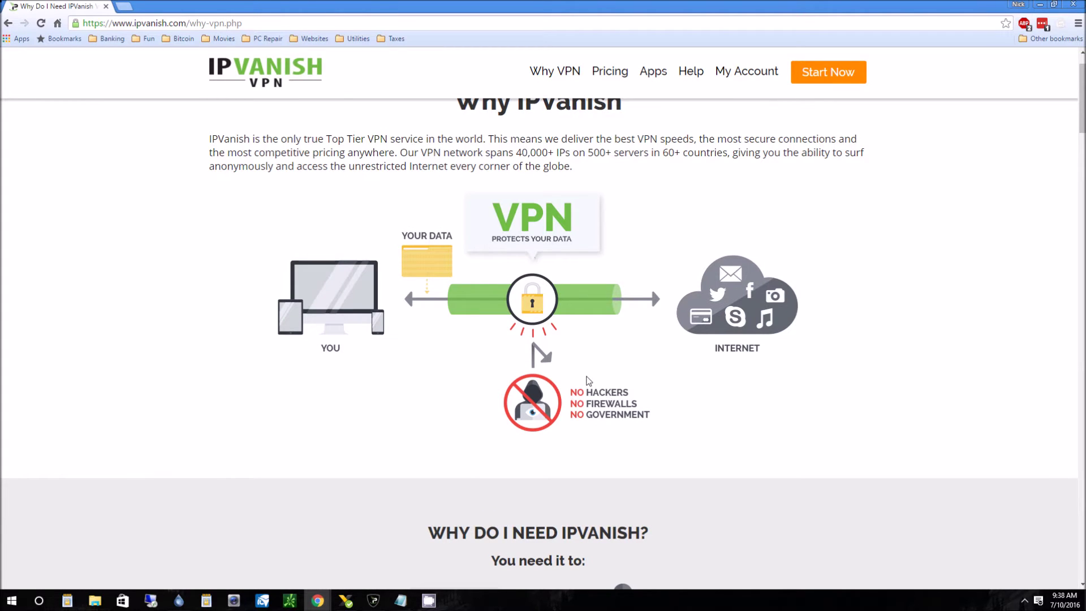
scroll(588, 382, up, 1)
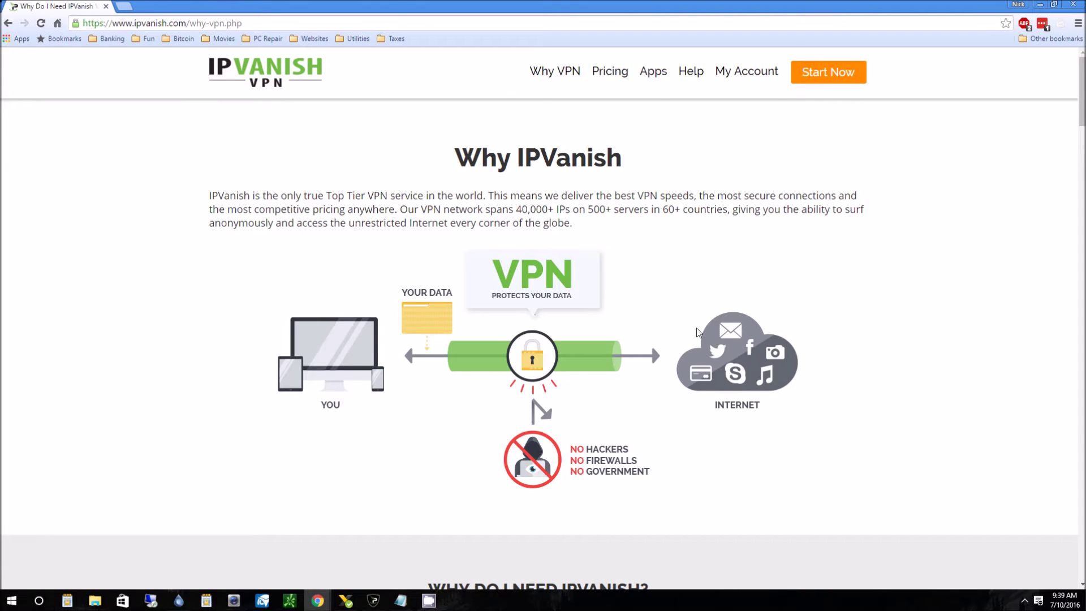
scroll(697, 330, down, 5)
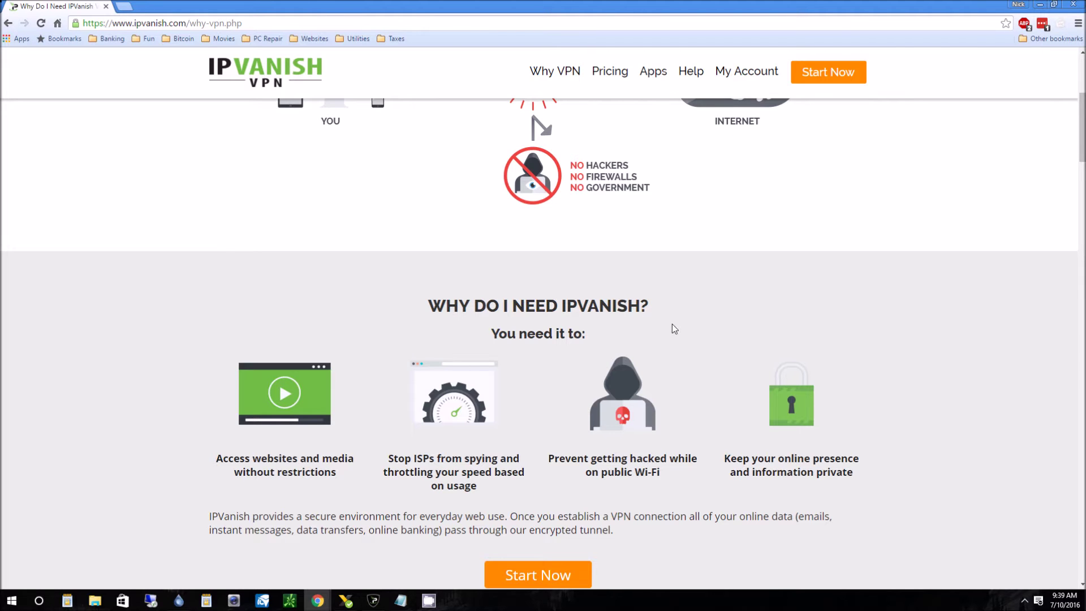
Step: Scroll the Why VPN page from geo-targeting down to the privacy plan list, then back to VOIP
scroll(672, 323, down, 4)
scroll(653, 311, up, 4)
scroll(653, 311, down, 8)
scroll(652, 311, up, 3)
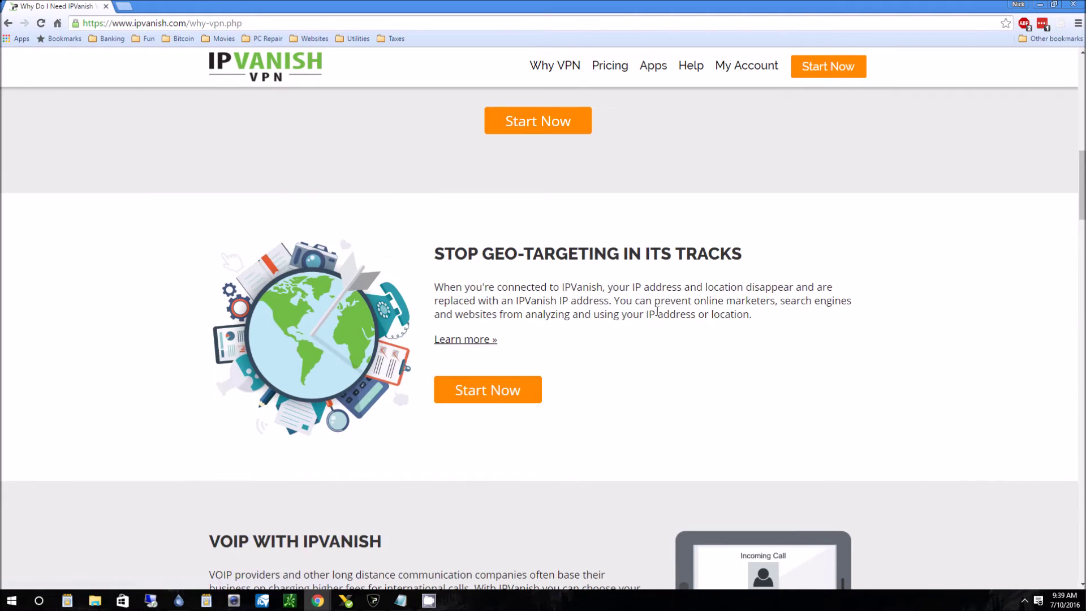
scroll(657, 310, down, 10)
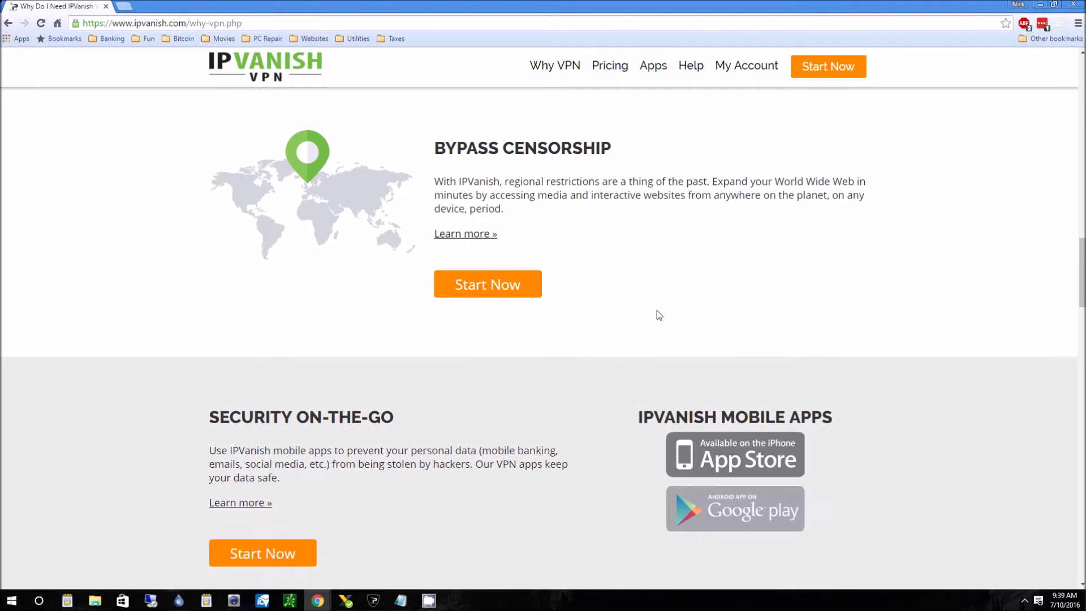
scroll(656, 312, down, 14)
scroll(653, 310, up, 5)
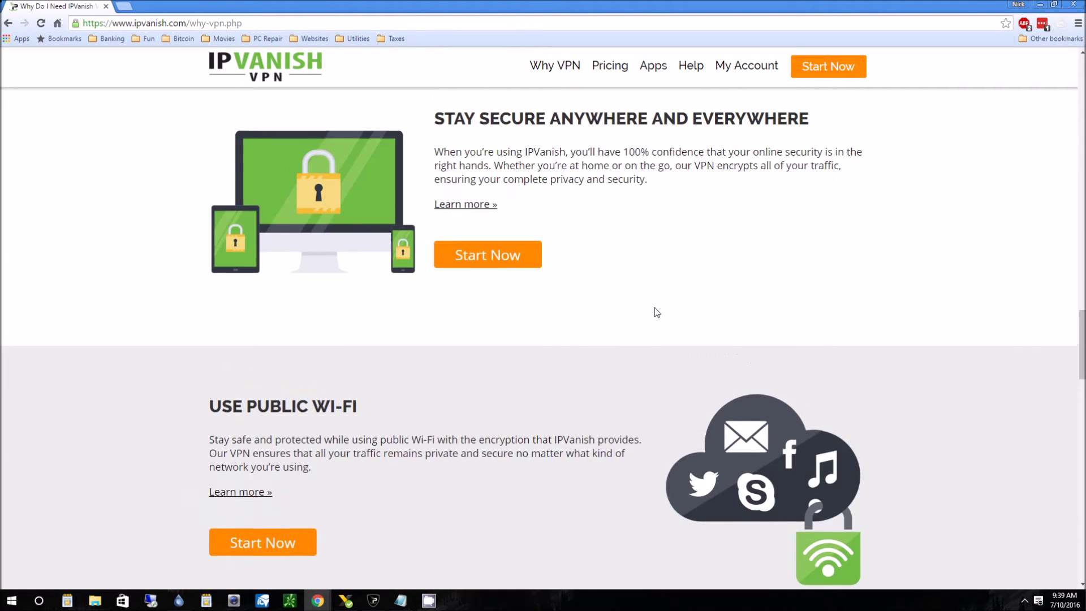
scroll(654, 310, down, 8)
scroll(656, 311, down, 6)
scroll(655, 312, up, 2)
scroll(656, 311, down, 11)
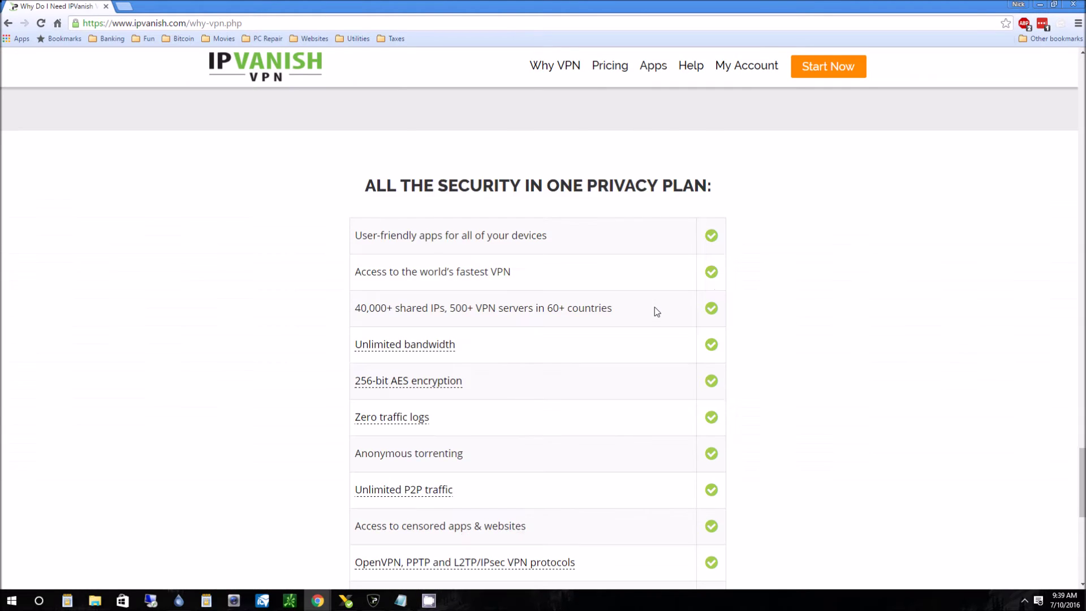
scroll(656, 312, up, 1)
scroll(656, 313, down, 3)
scroll(654, 314, up, 8)
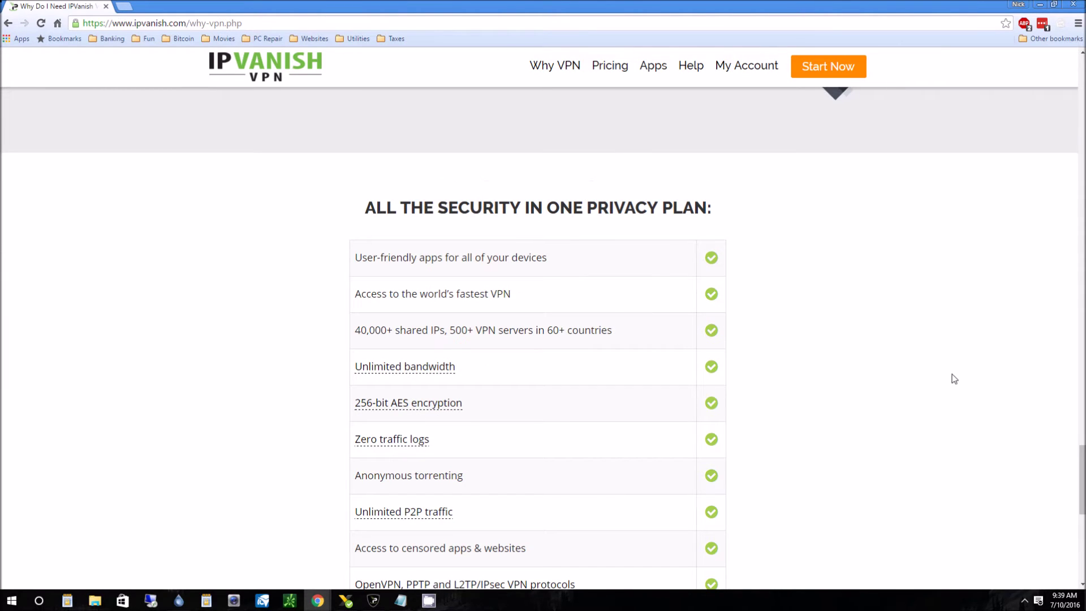
drag(1075, 499, 1019, 263)
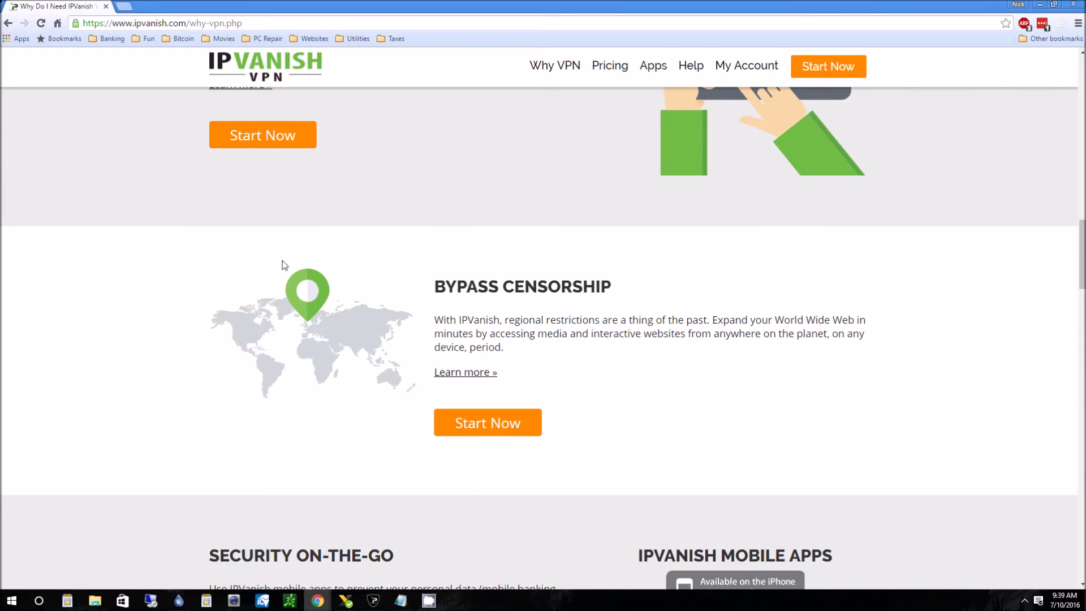
scroll(470, 231, up, 3)
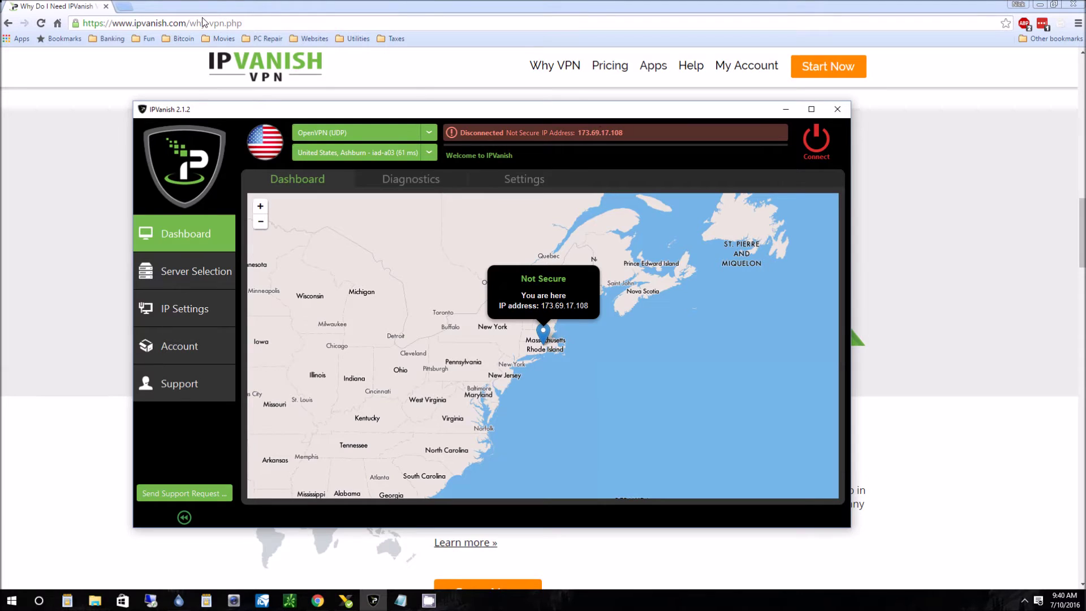
Step: Load speedtest.net in a new tab and run a baseline test without the VPN
click(125, 7)
text(speedtest.net)
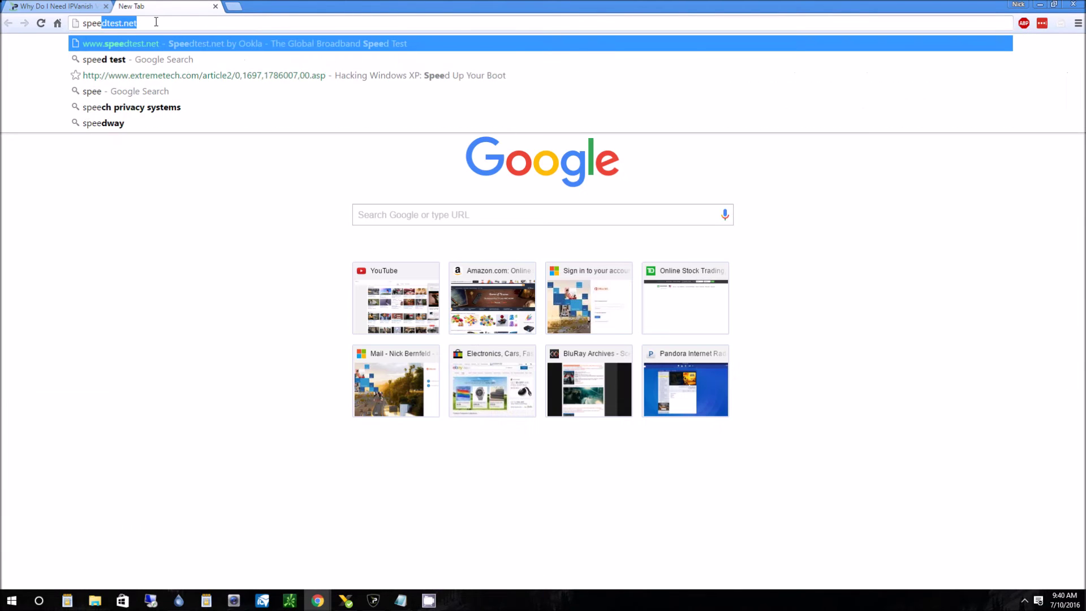
key(Return)
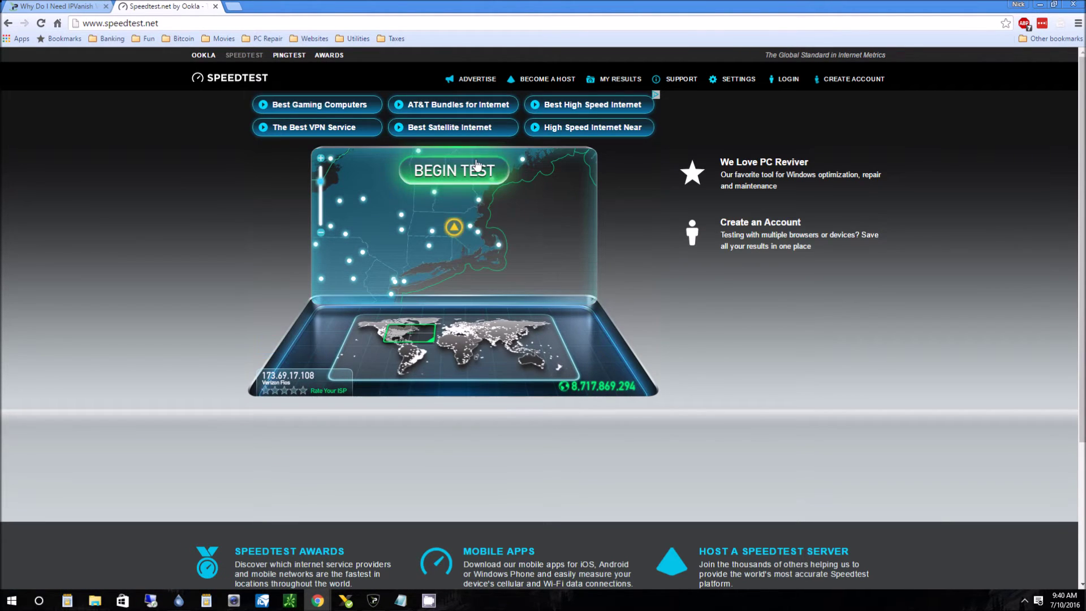
click(454, 171)
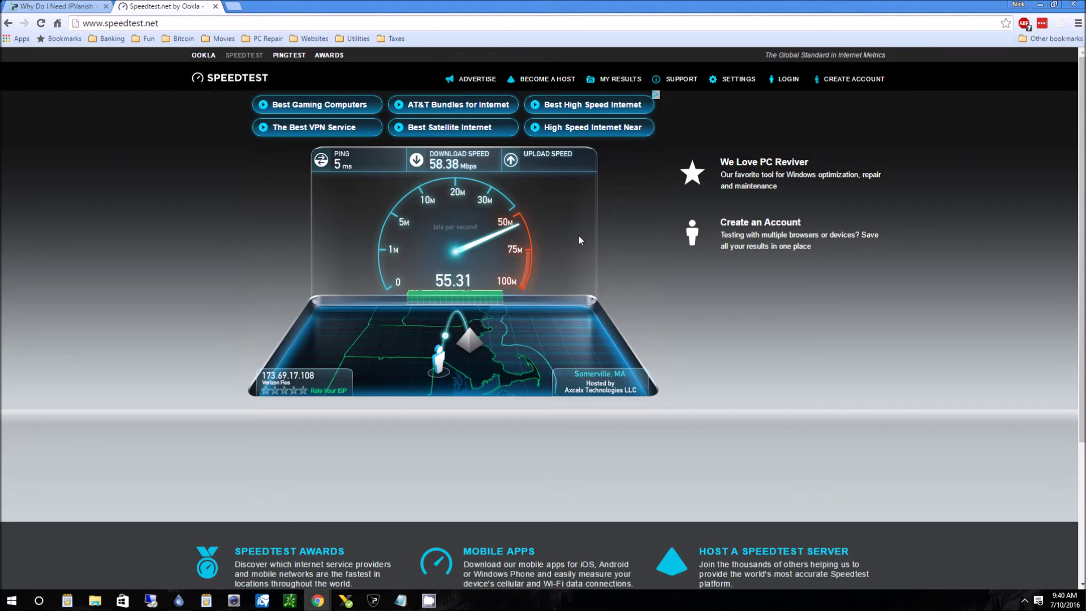
Step: Open the IPVanish pricing page and scroll down to the All Plans Include list
click(57, 6)
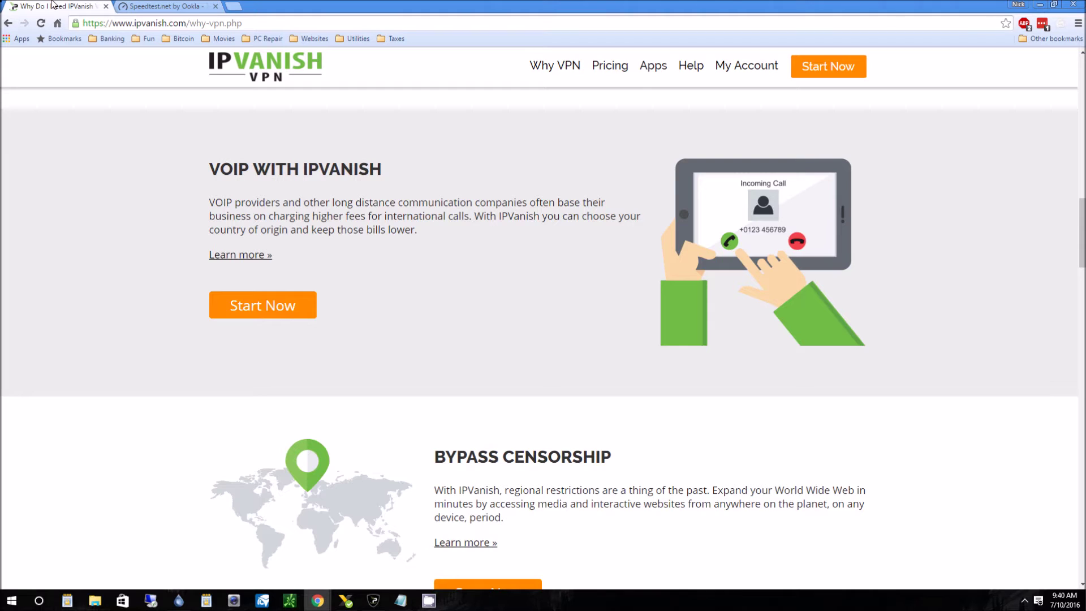
click(615, 75)
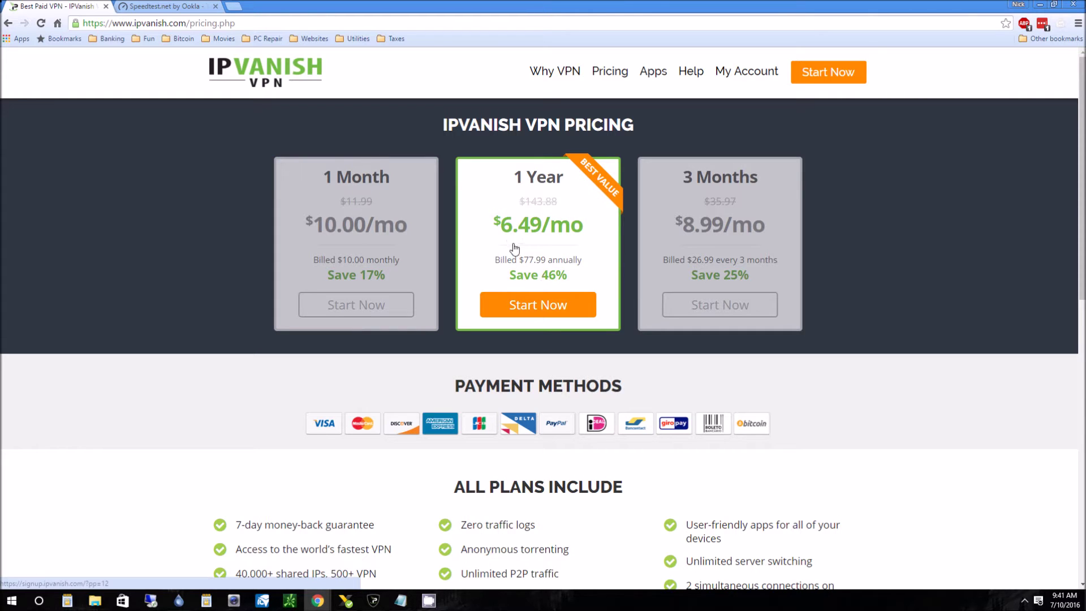
scroll(563, 272, down, 4)
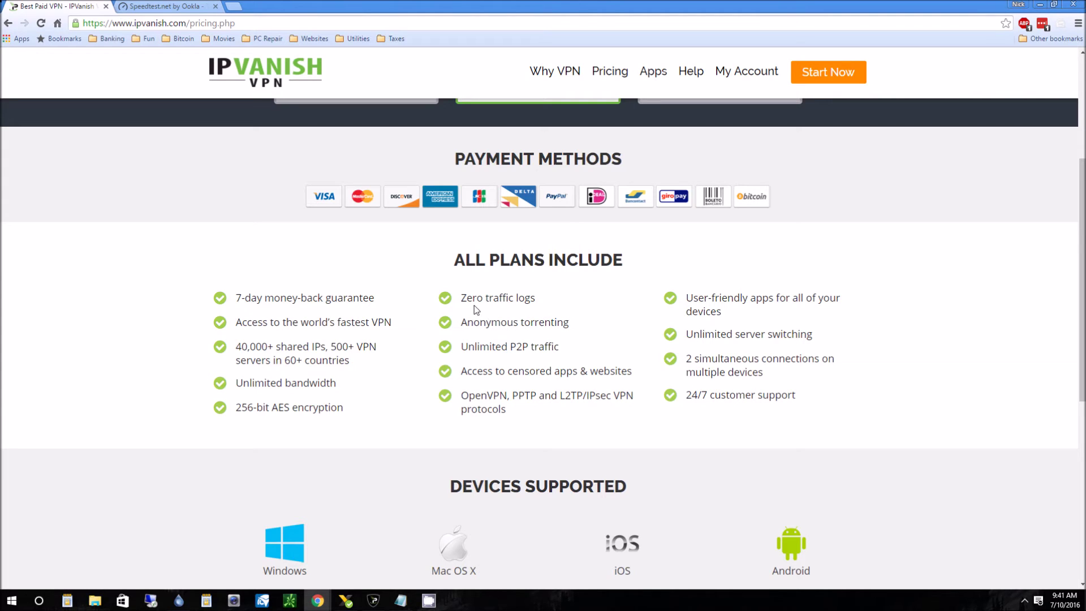
Step: Highlight zero traffic logs, 256-bit AES encryption and simultaneous connections, then view the finished speed test
drag(459, 298, 531, 300)
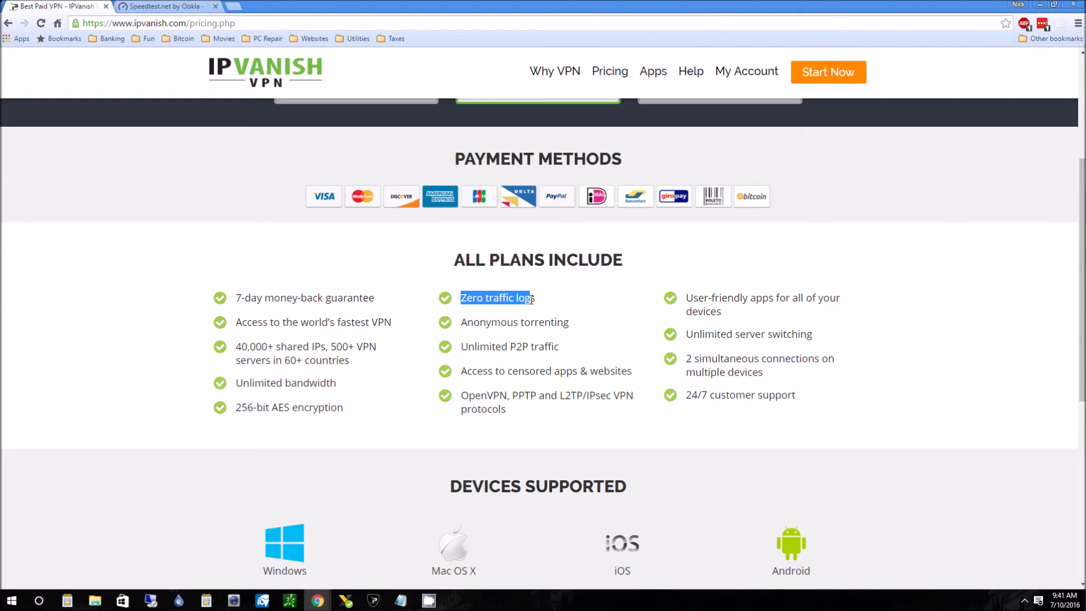
drag(242, 410, 290, 412)
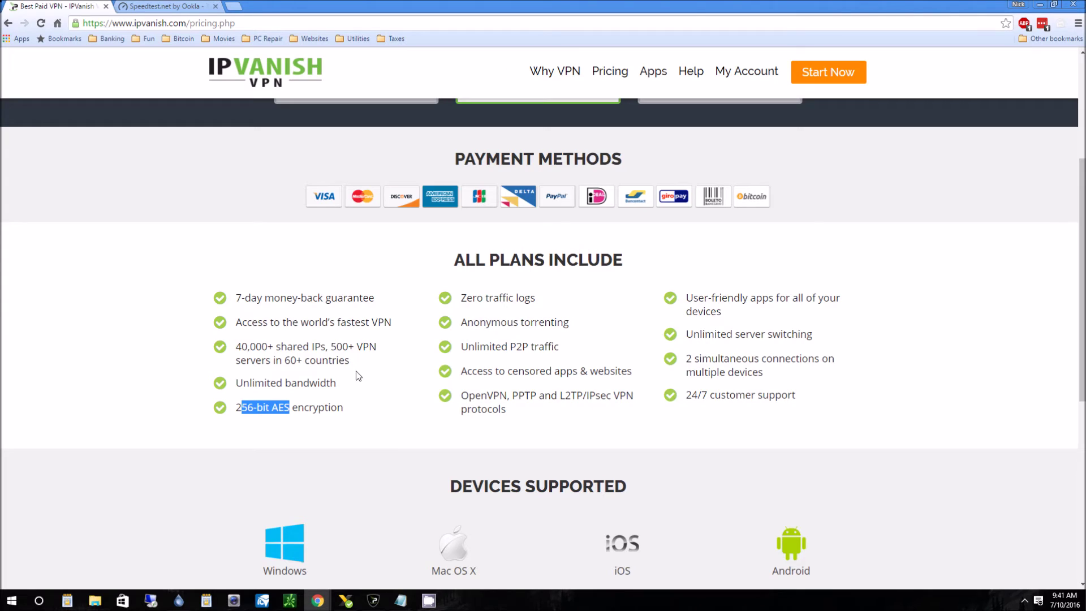
drag(686, 358, 778, 379)
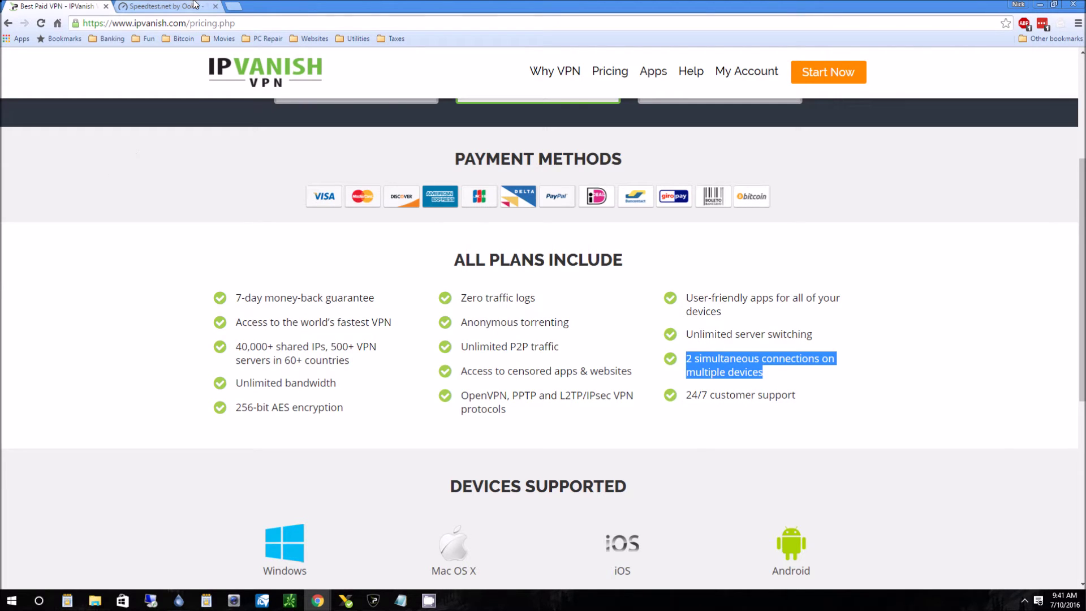
click(164, 6)
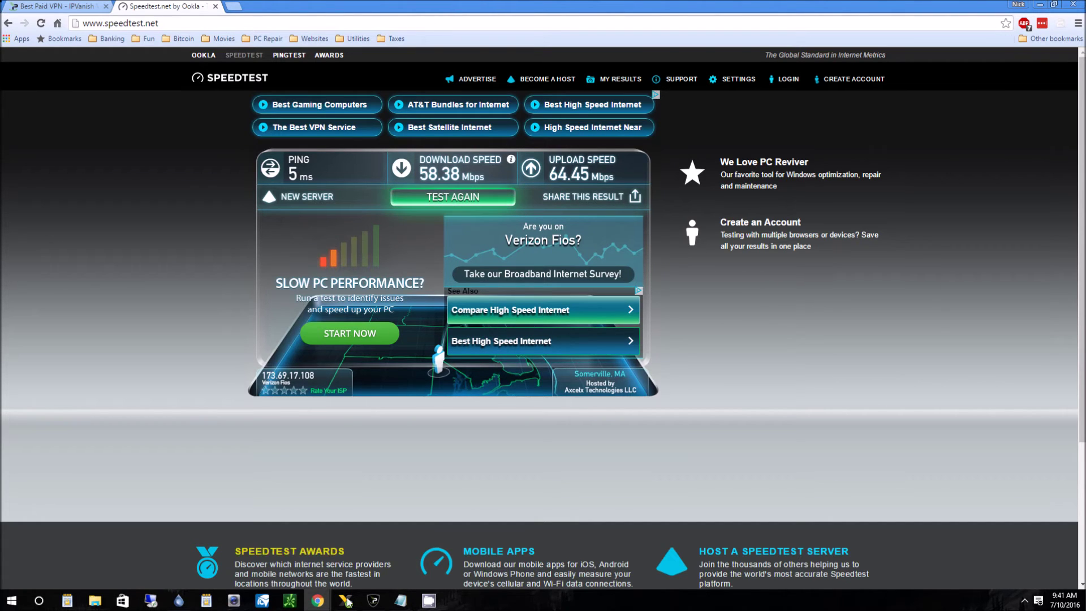
Step: Connect IPVanish to the US Ashburn iad-a03 server, giving public IP 173.245.203.36
click(62, 6)
click(373, 600)
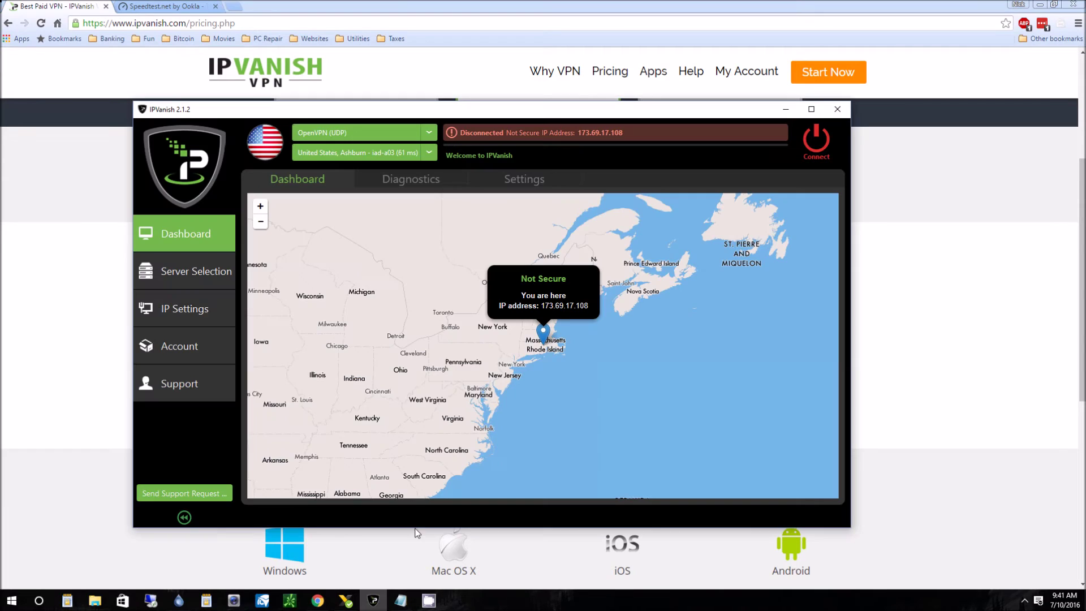
click(817, 154)
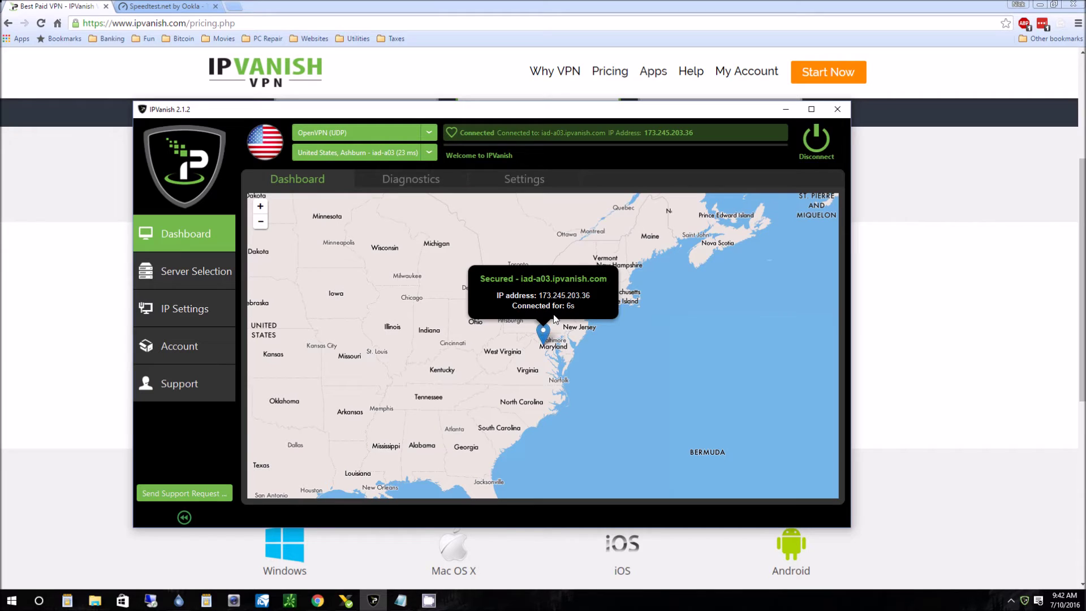
click(169, 6)
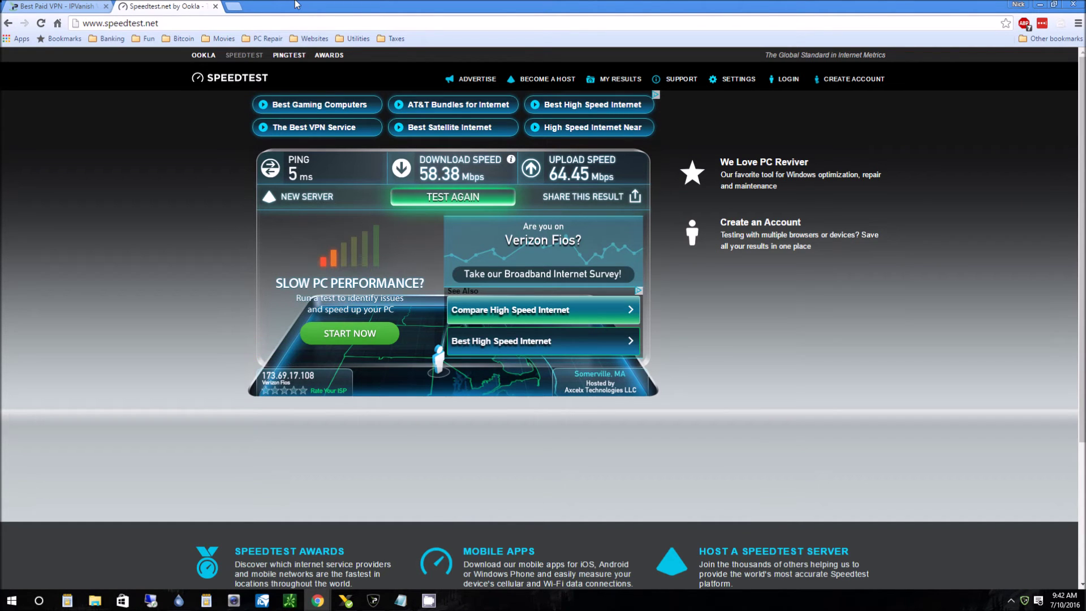
Step: Reload speedtest.net and start a new test over the VPN against a Los Angeles server
key(Return)
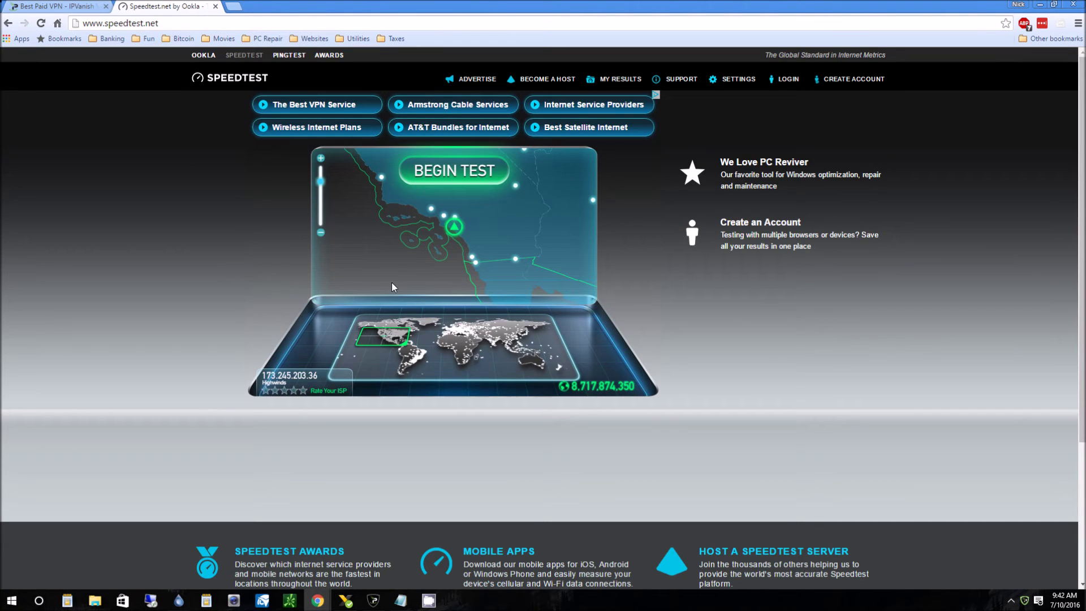
click(454, 170)
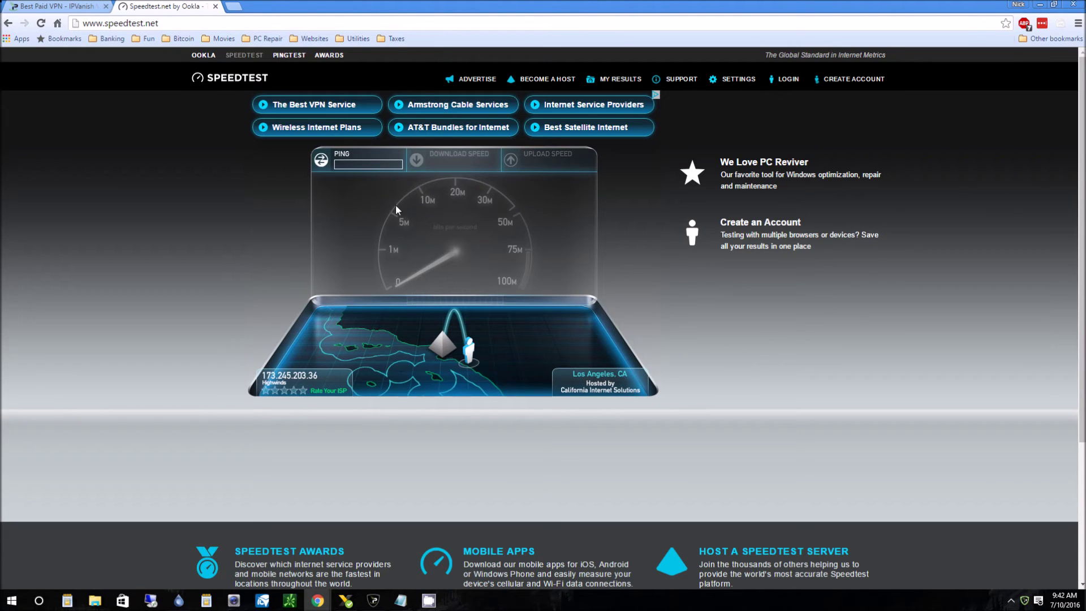
click(57, 7)
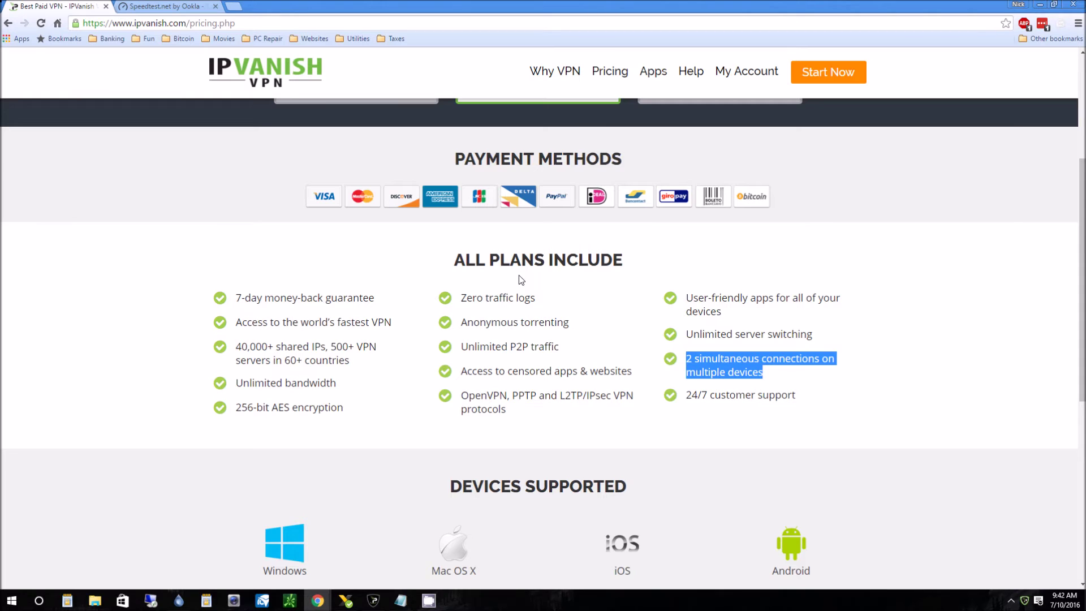
Step: Review the 1 Month, 1 Year and 3 Months plan prices, then open the VPN Software and Setup page
scroll(518, 274, down, 5)
scroll(528, 284, up, 5)
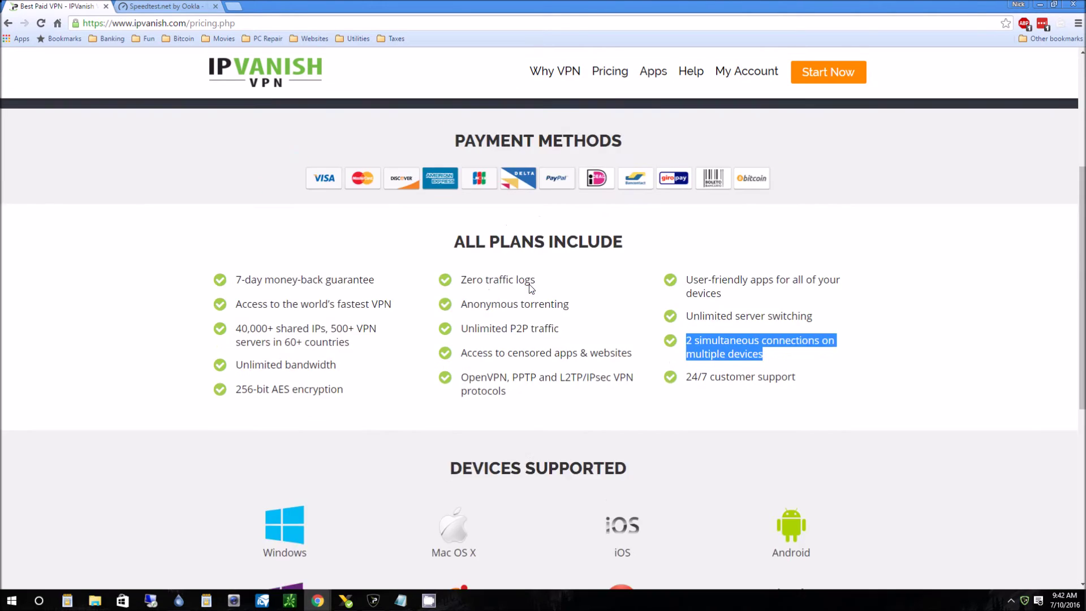
scroll(528, 284, up, 2)
scroll(528, 284, down, 3)
scroll(762, 266, up, 3)
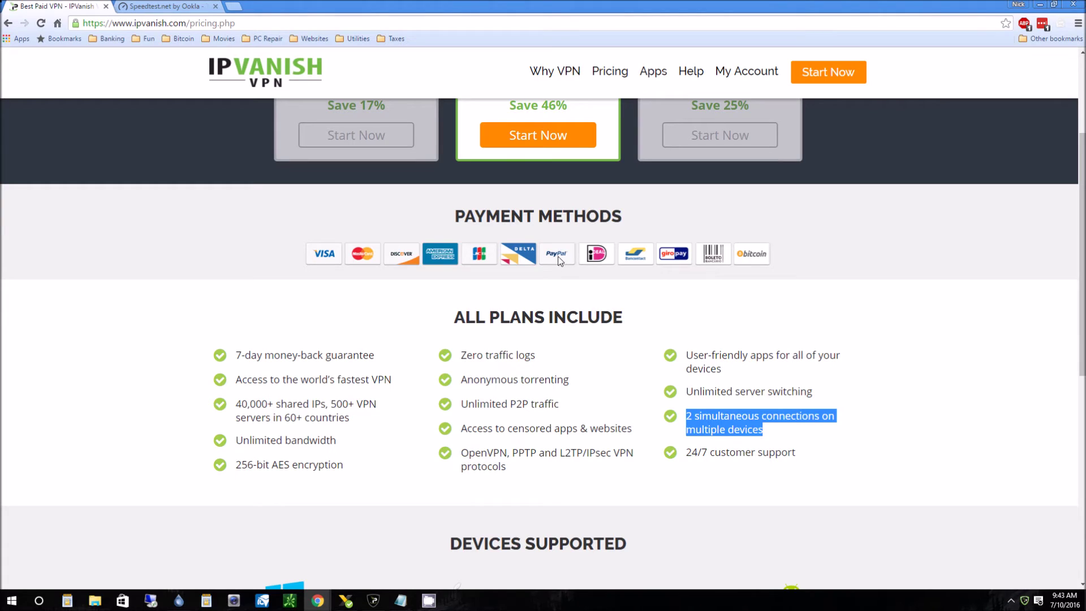
scroll(800, 299, up, 1)
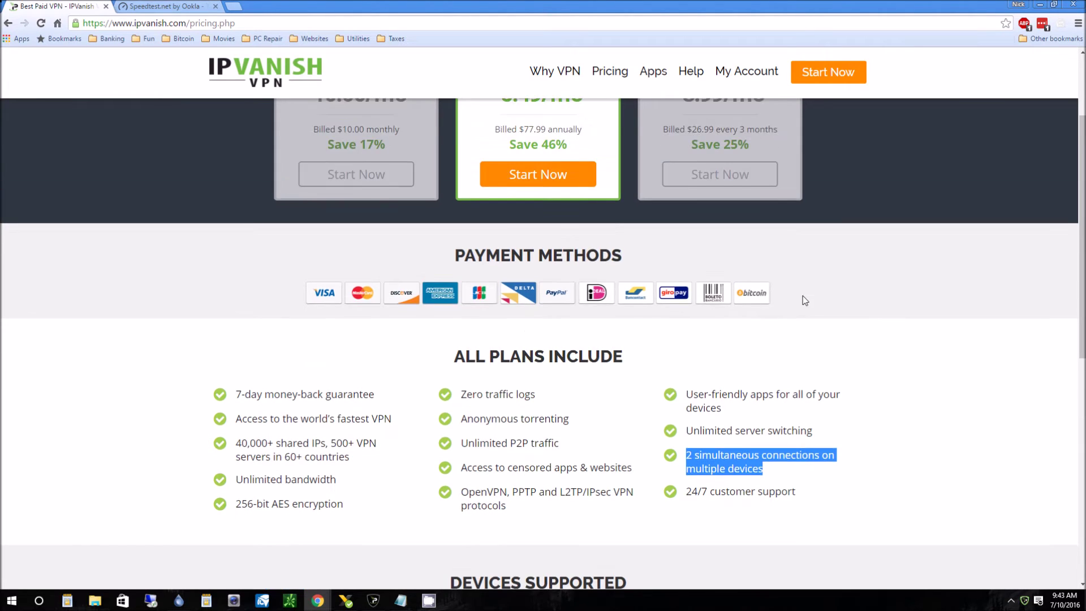
scroll(785, 311, down, 1)
scroll(758, 266, up, 3)
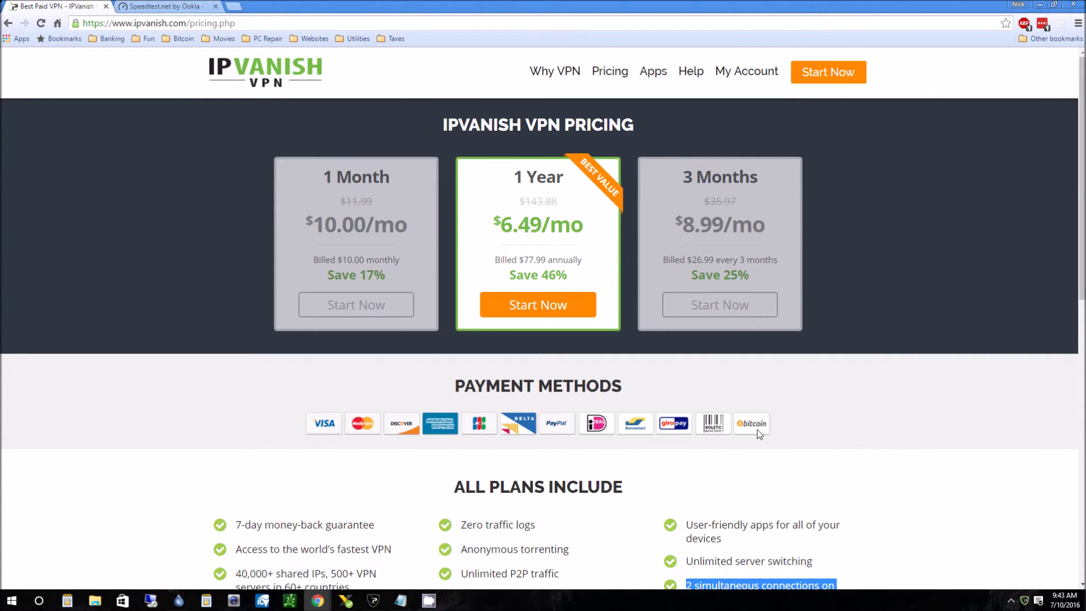
scroll(658, 401, down, 2)
click(653, 72)
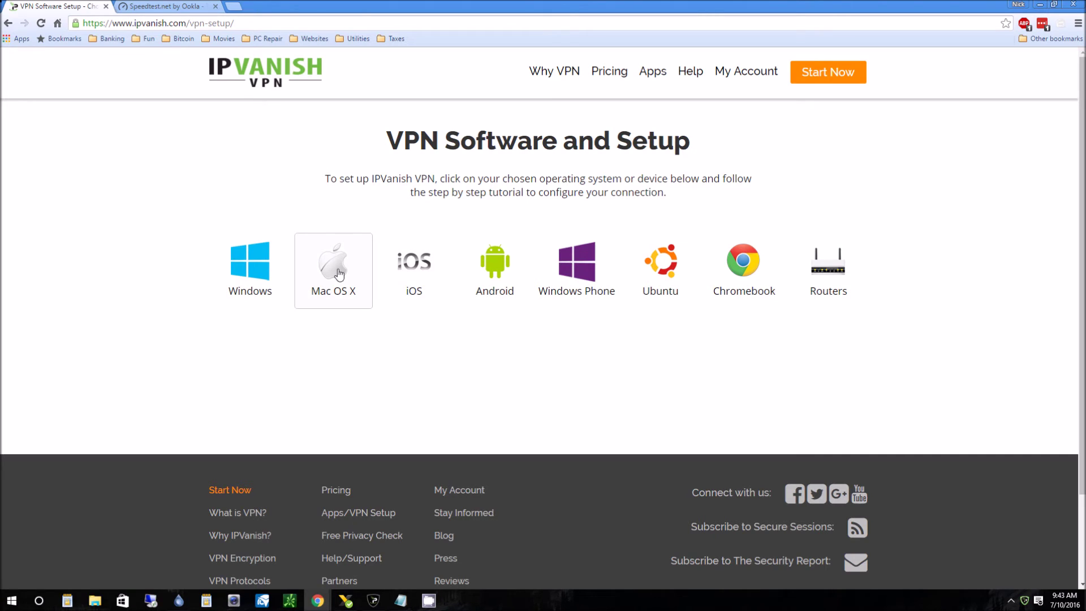
Step: Browse the iOS and Routers setup guides, then check the VPN speed test results: 83 ms, 54.24/58.14 Mbps
click(414, 266)
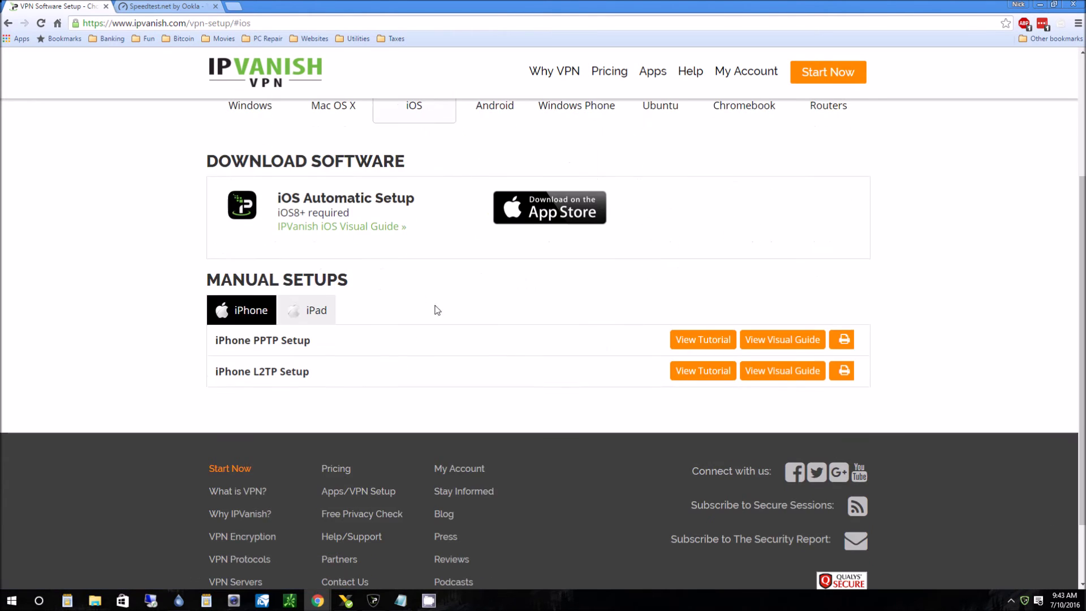
scroll(836, 286, up, 3)
scroll(835, 286, down, 2)
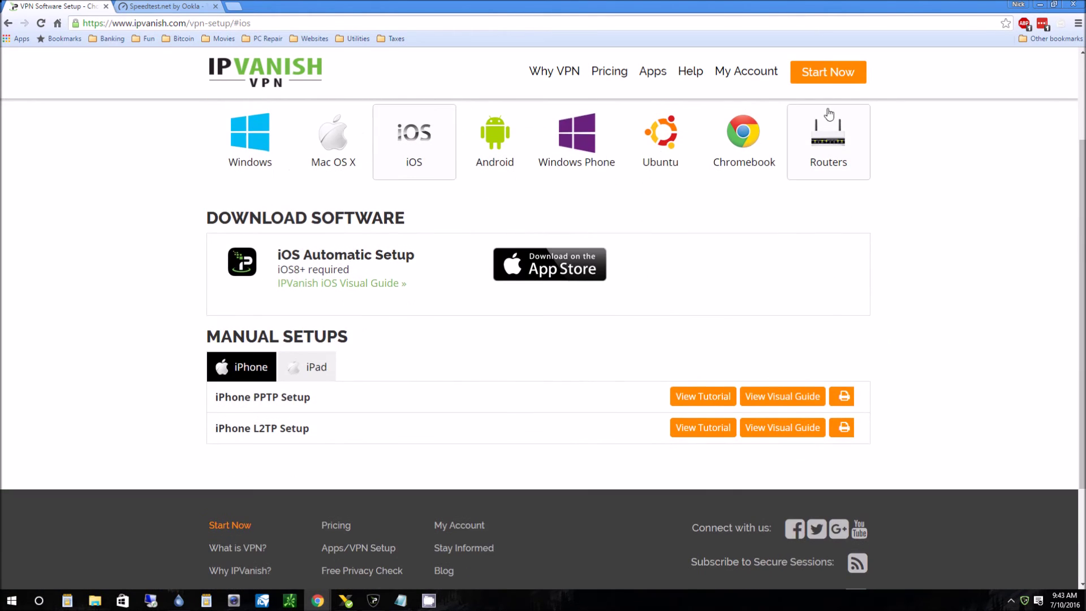
click(836, 147)
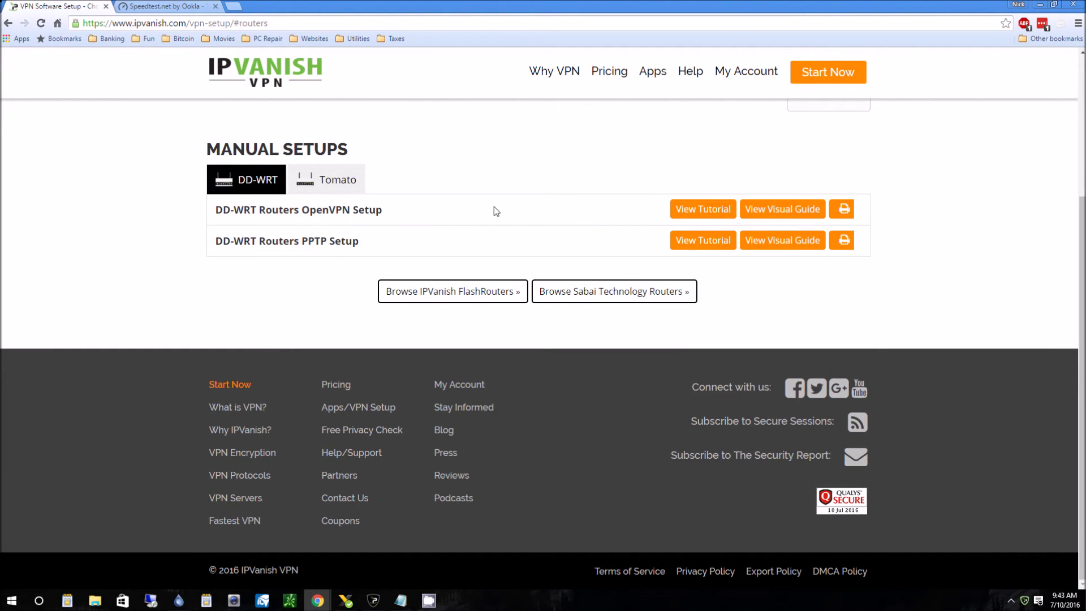
scroll(493, 206, up, 3)
scroll(494, 209, down, 1)
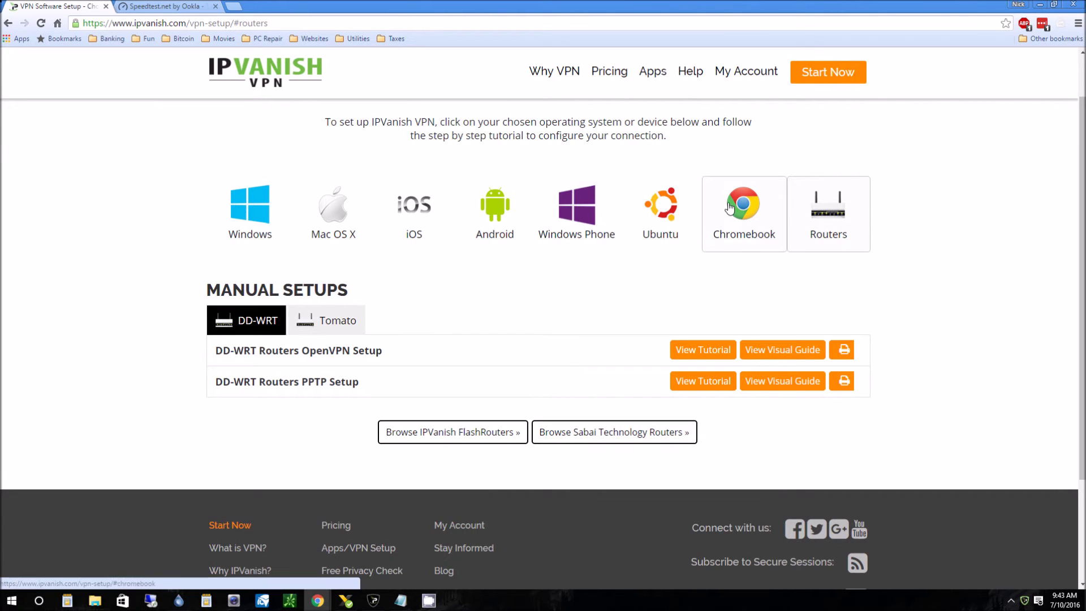
scroll(368, 199, up, 1)
scroll(613, 151, down, 3)
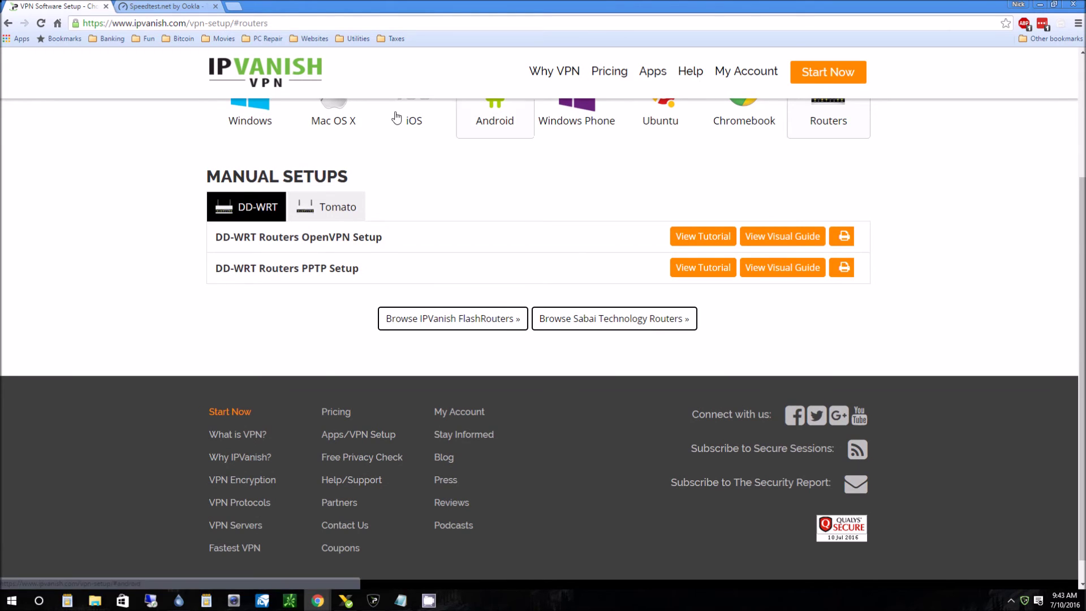
click(186, 6)
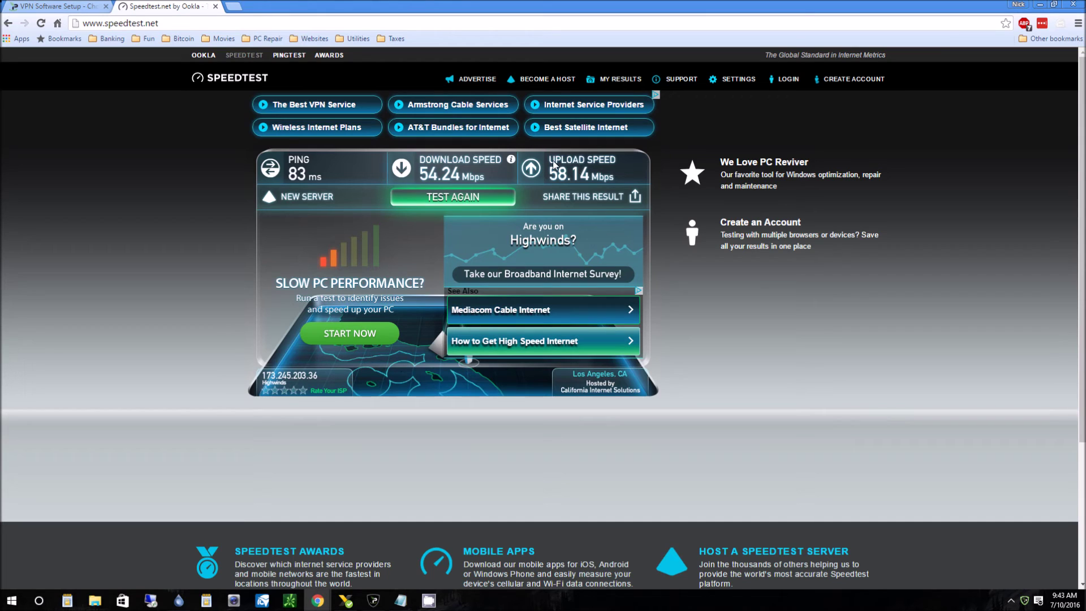
Step: Launch Deluge with an empty torrent list and return to Chrome's Ubuntu alternative downloads page
click(178, 599)
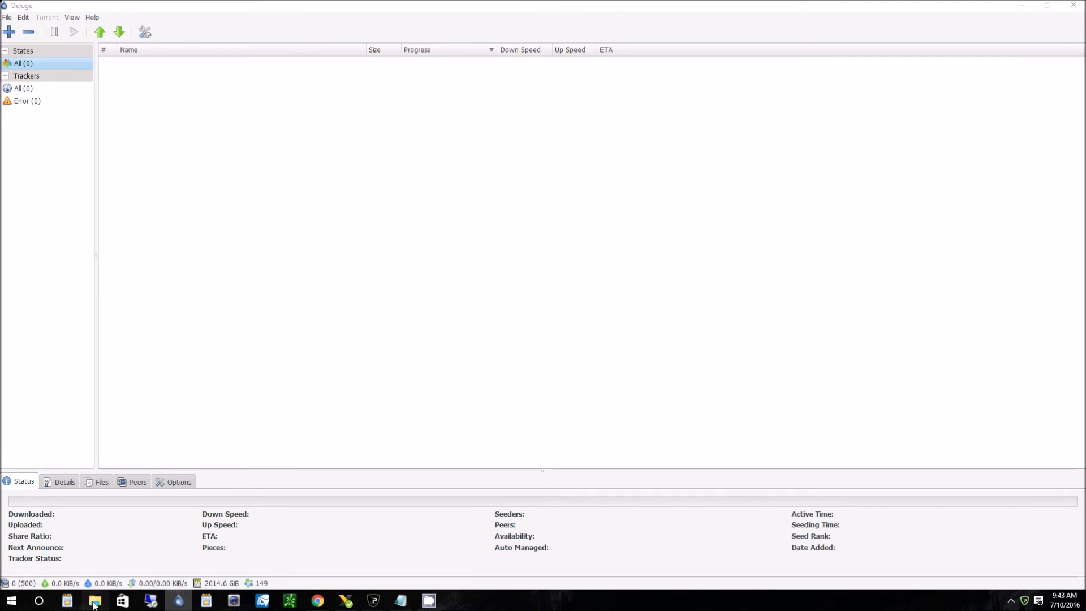
click(94, 600)
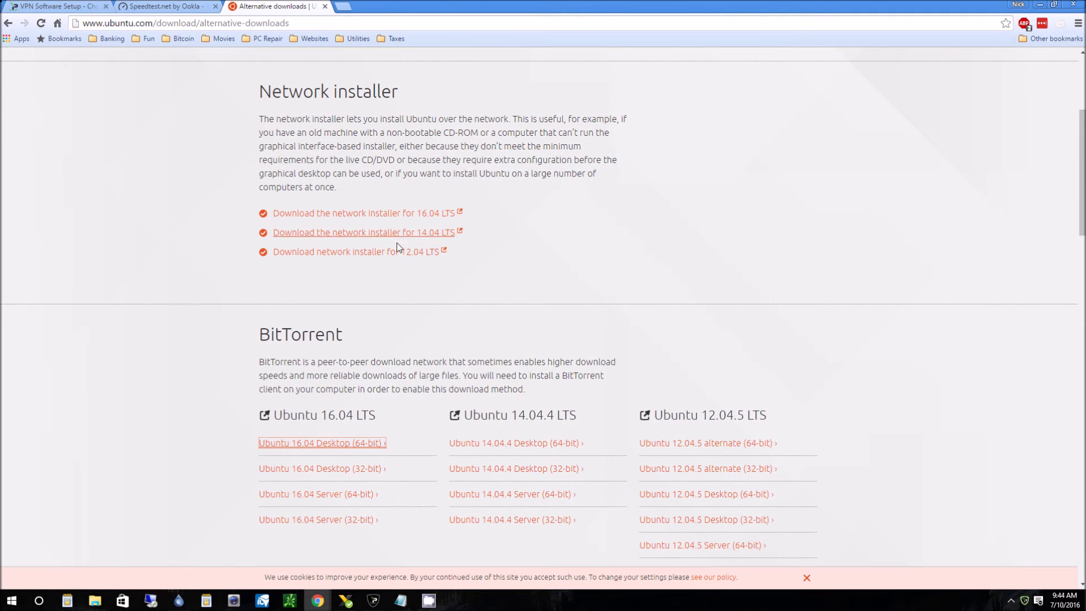
Step: Download the Ubuntu 16.04 Desktop (64-bit) torrent and open it in Deluge to start checking the ISO
click(370, 444)
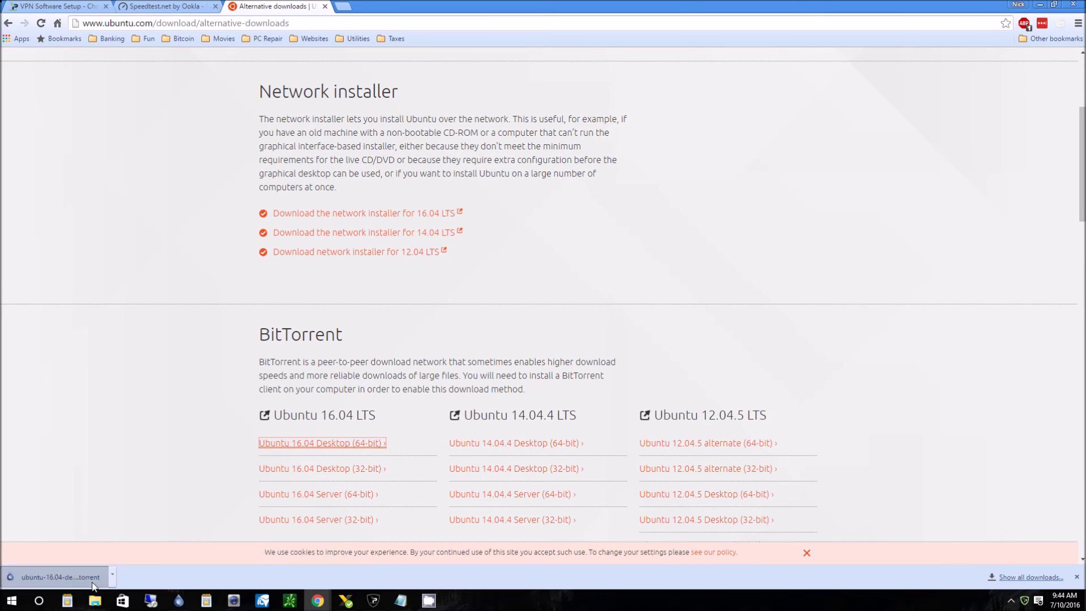
click(93, 582)
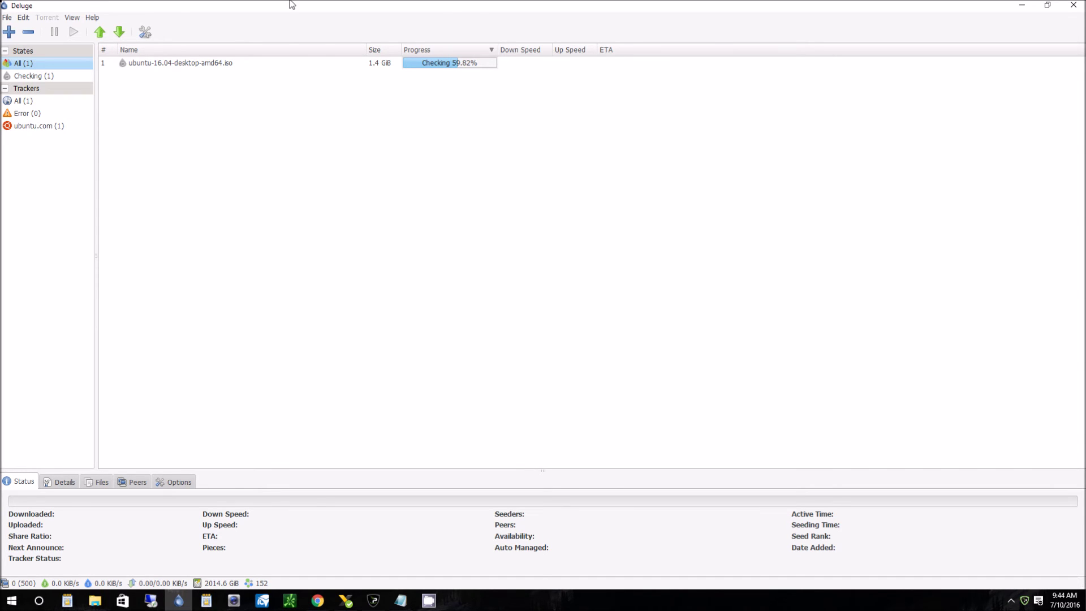
Step: Check and apply Deluge's Proxy preferences with all types set to None, then bring IPVanish forward
click(24, 17)
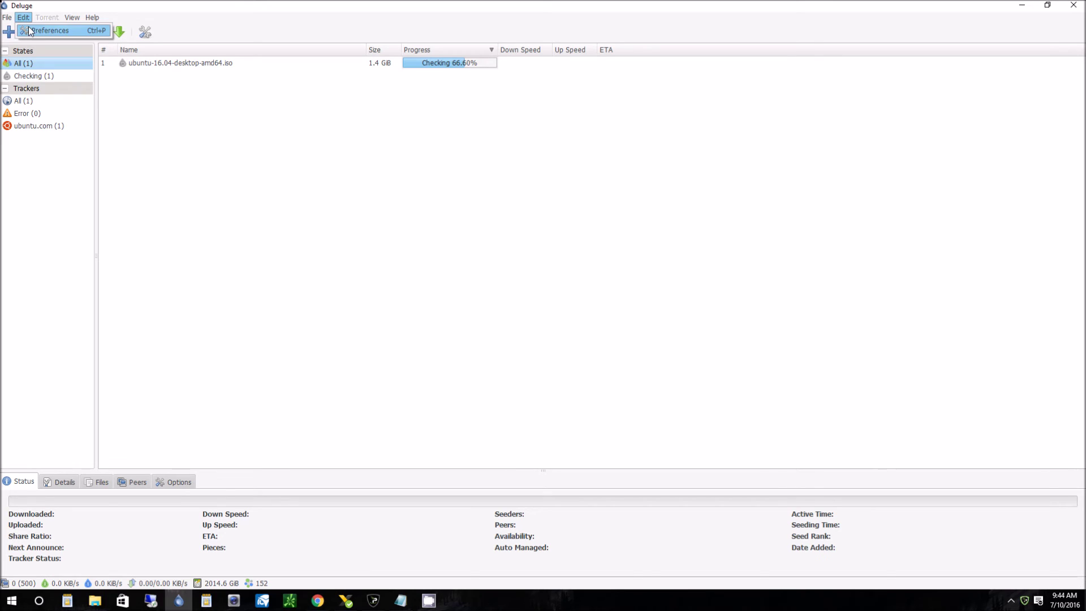
click(48, 30)
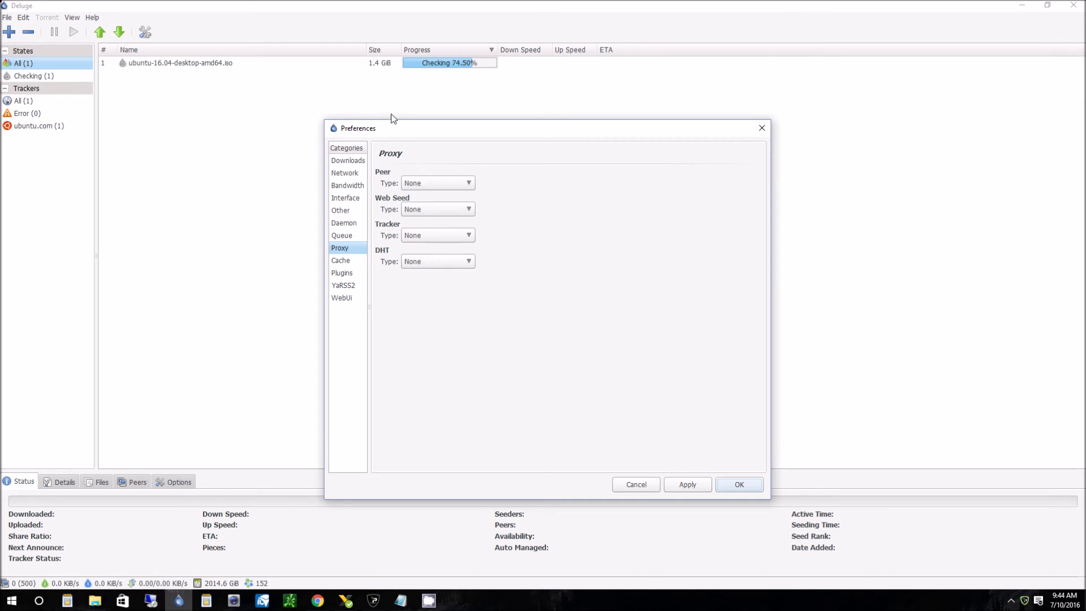
click(687, 484)
click(762, 128)
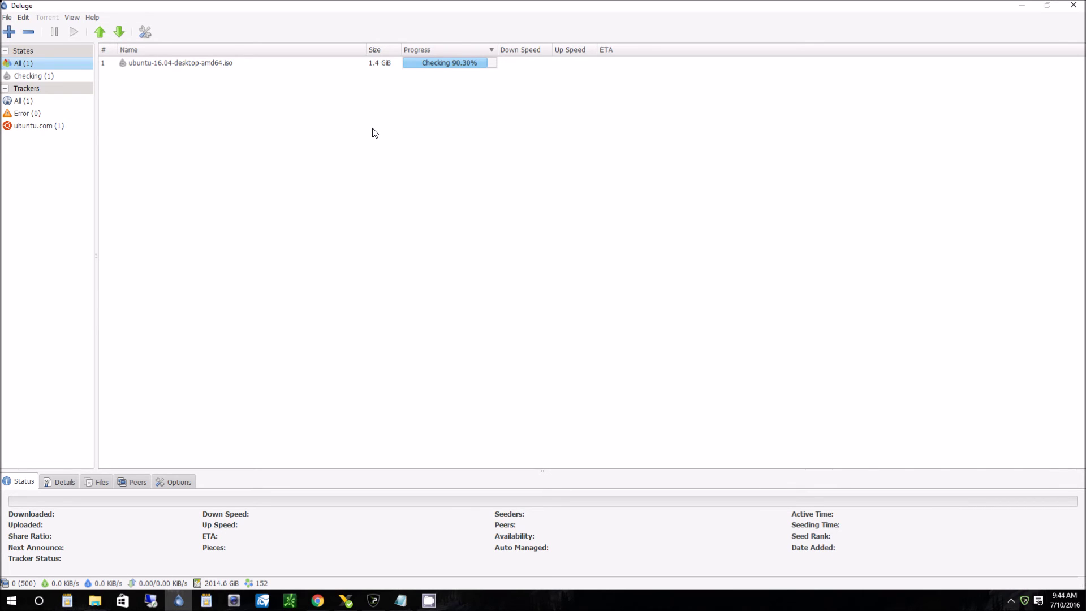
click(373, 600)
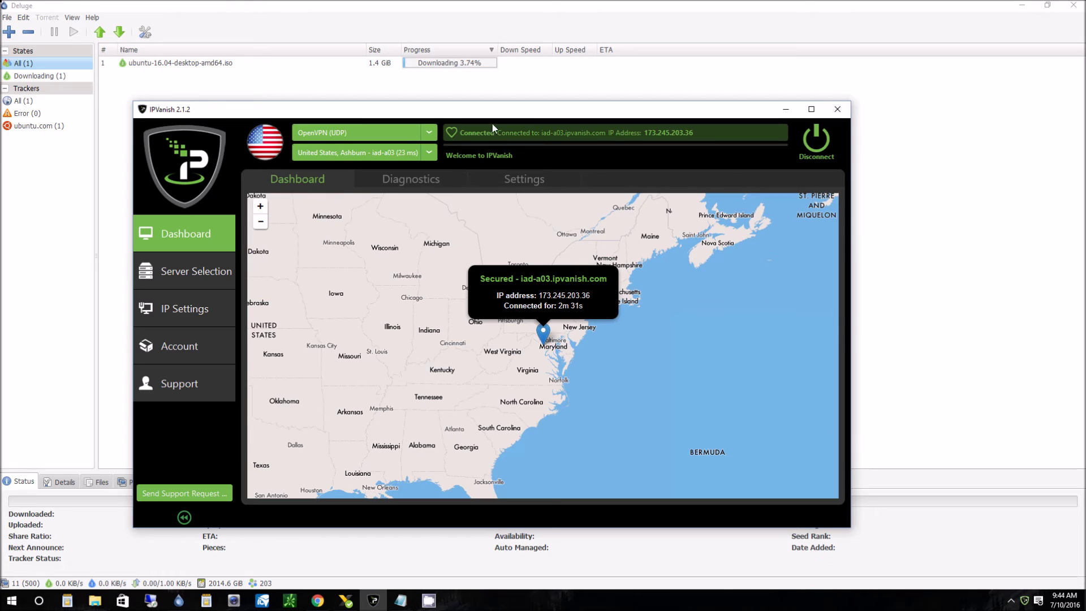
Step: Browse IPVanish server selection as a ping-sorted list and on the world map
click(212, 271)
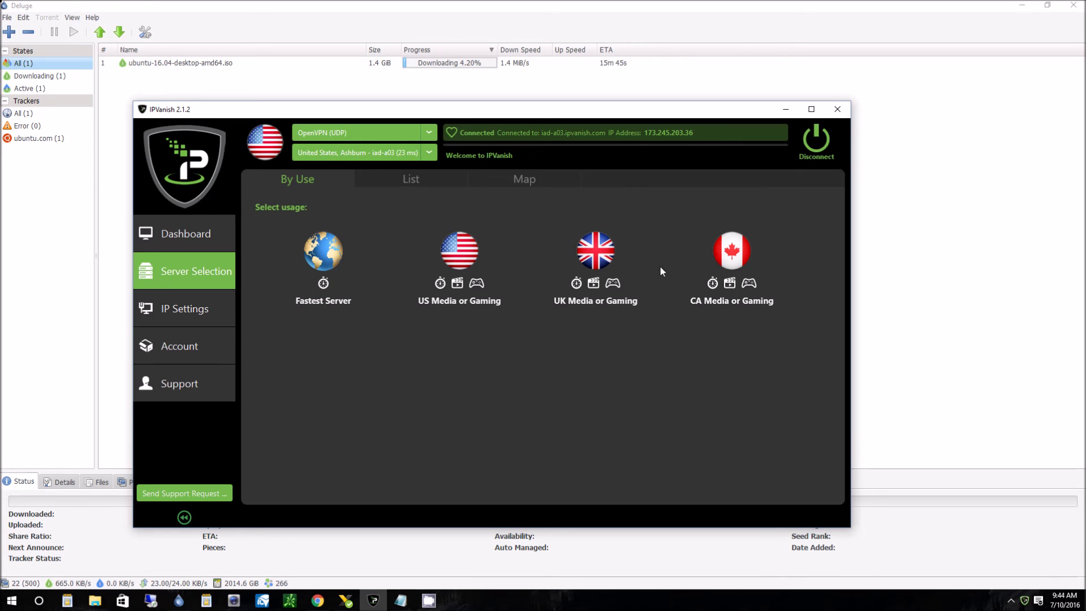
click(408, 179)
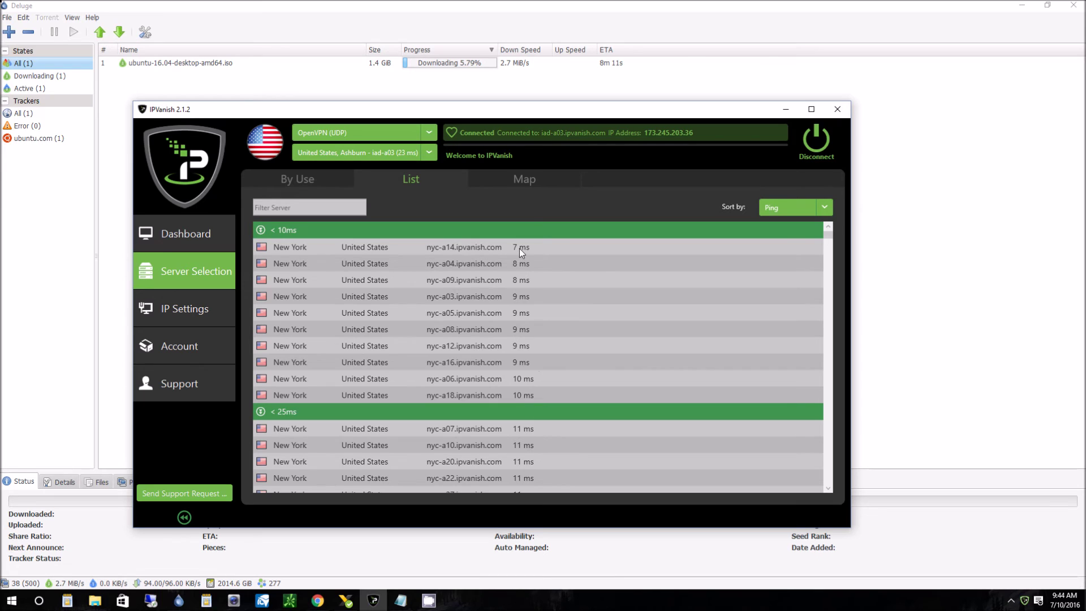
click(521, 180)
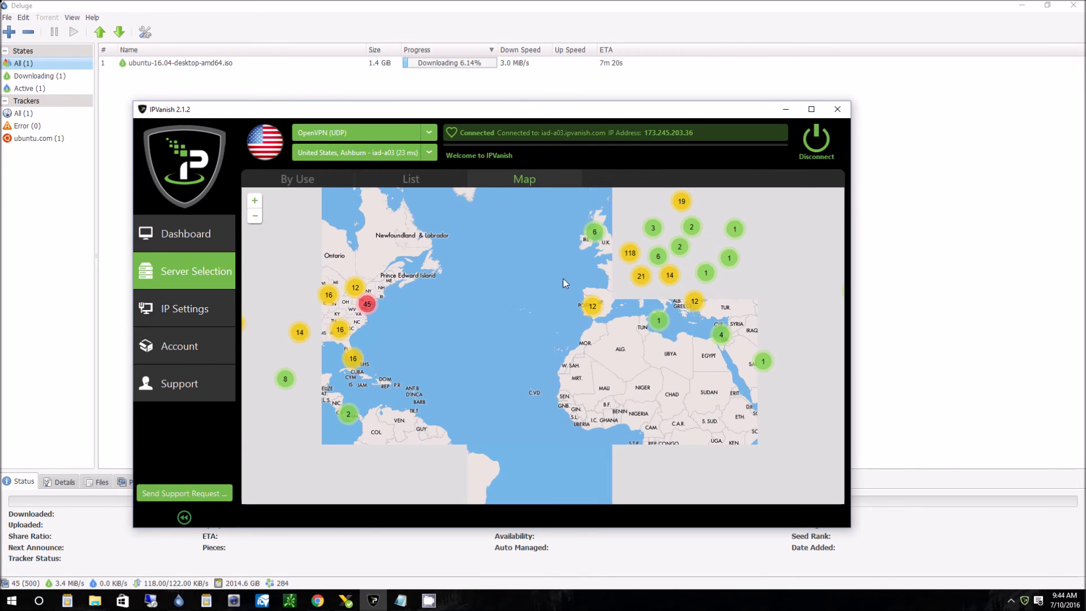
Step: Inspect the Chicago 45, Texas 14 and Toronto 12 map clusters, then return to Deluge
click(367, 303)
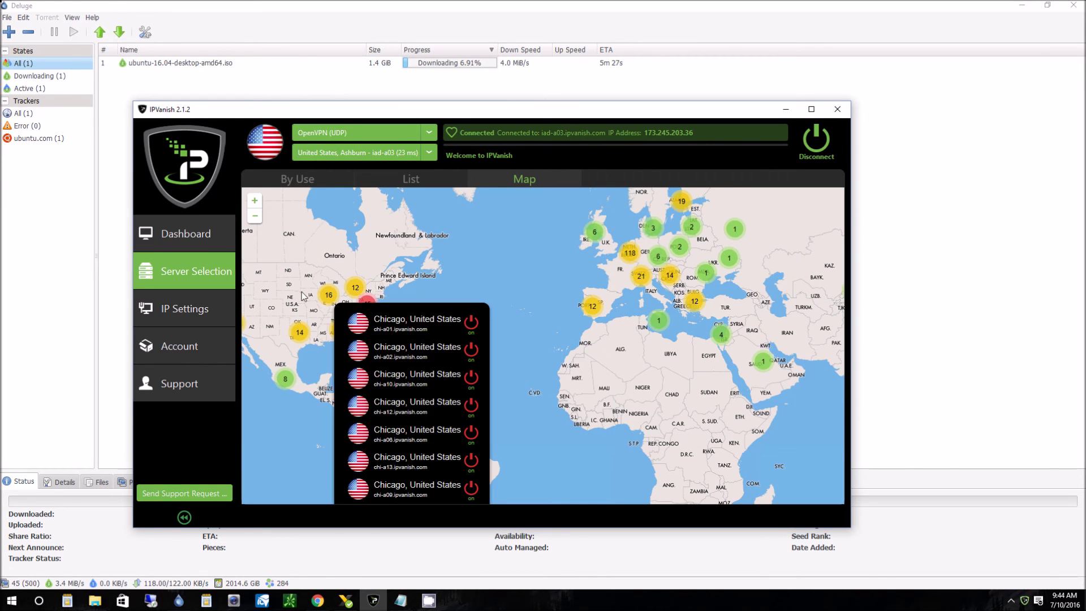
click(294, 328)
click(355, 283)
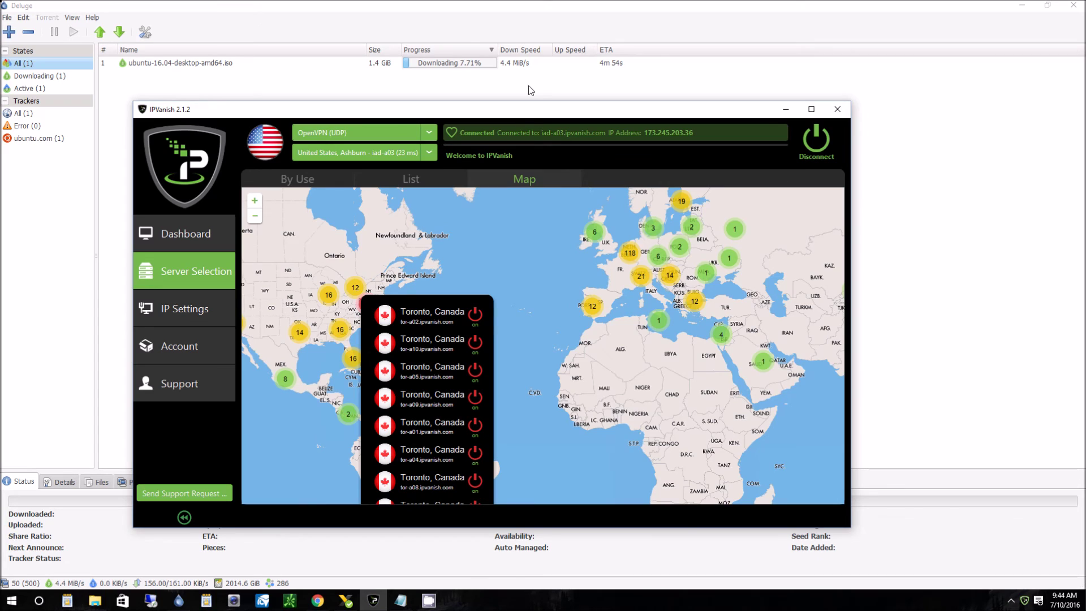
click(529, 88)
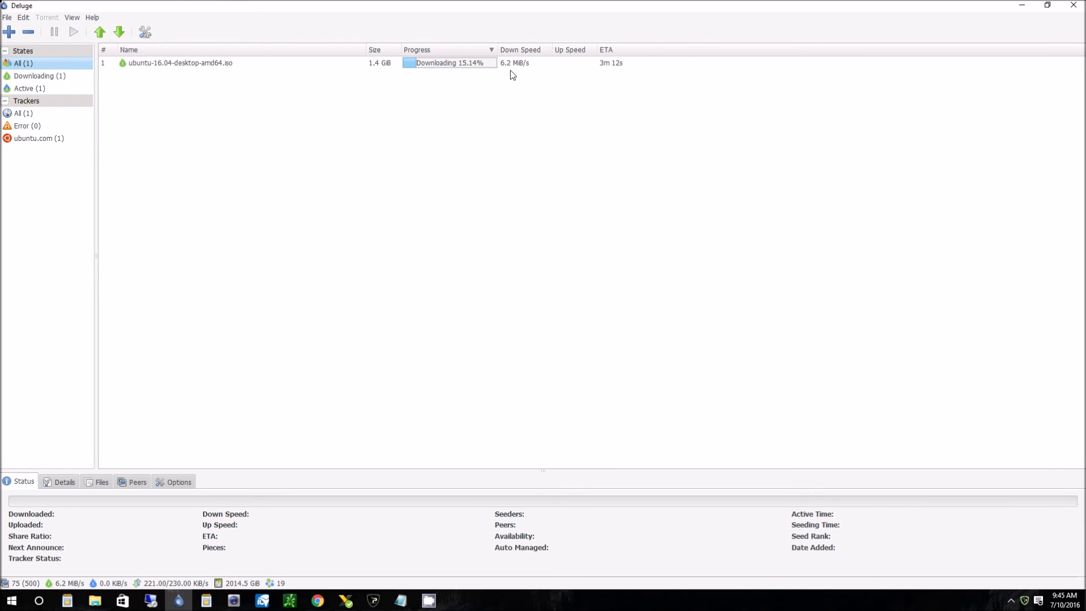
Step: Minimize Deluge and view IPVanish's IP Settings showing current IP 173.245.203.36
click(1020, 7)
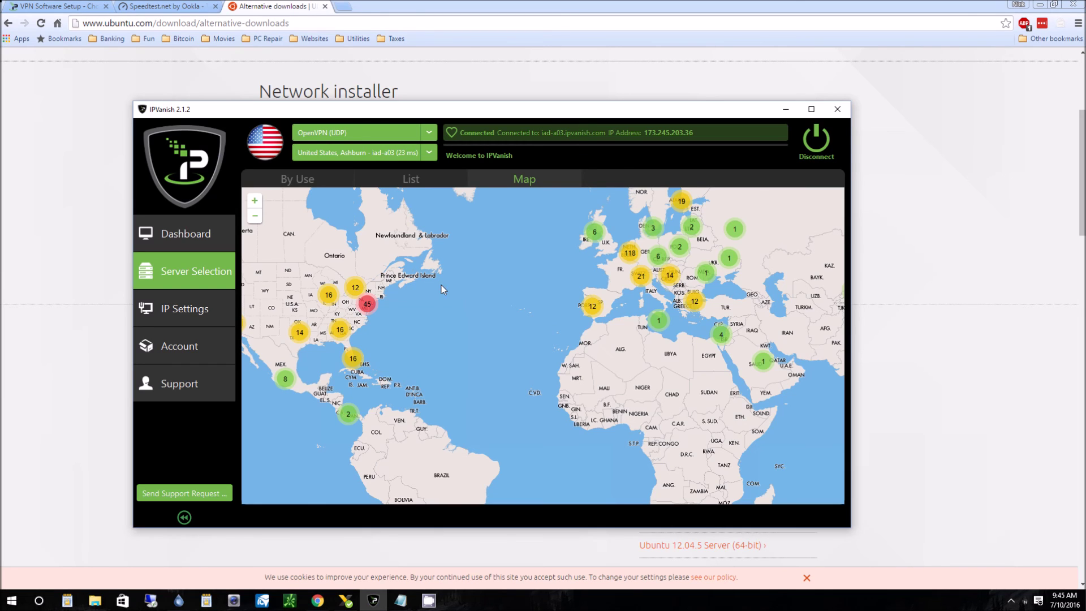
click(216, 309)
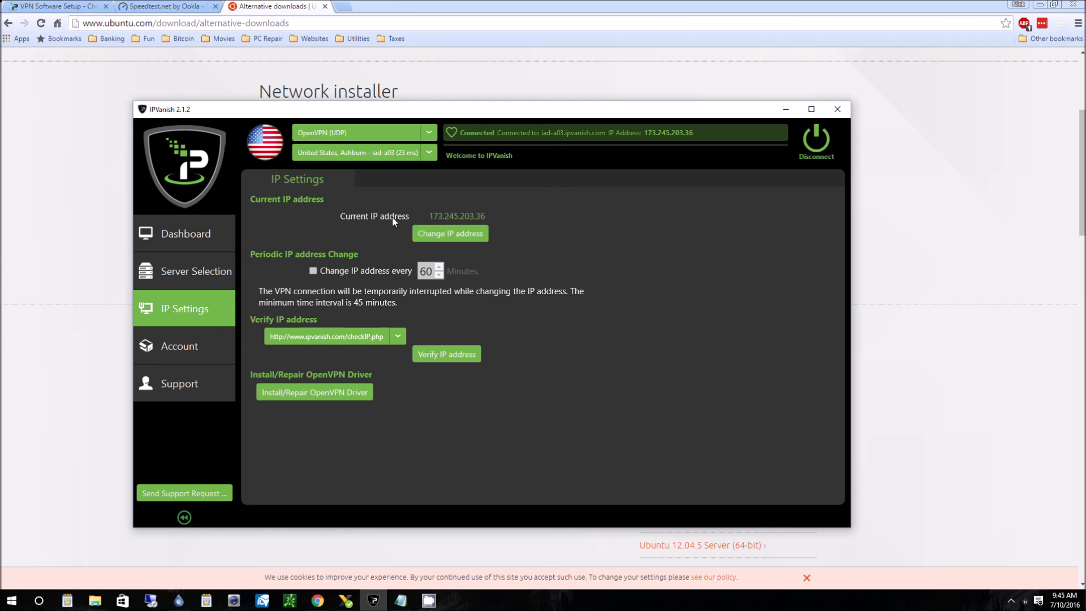
Step: Go back to the IPVanish Dashboard showing the secured iad-a03 connection
click(191, 239)
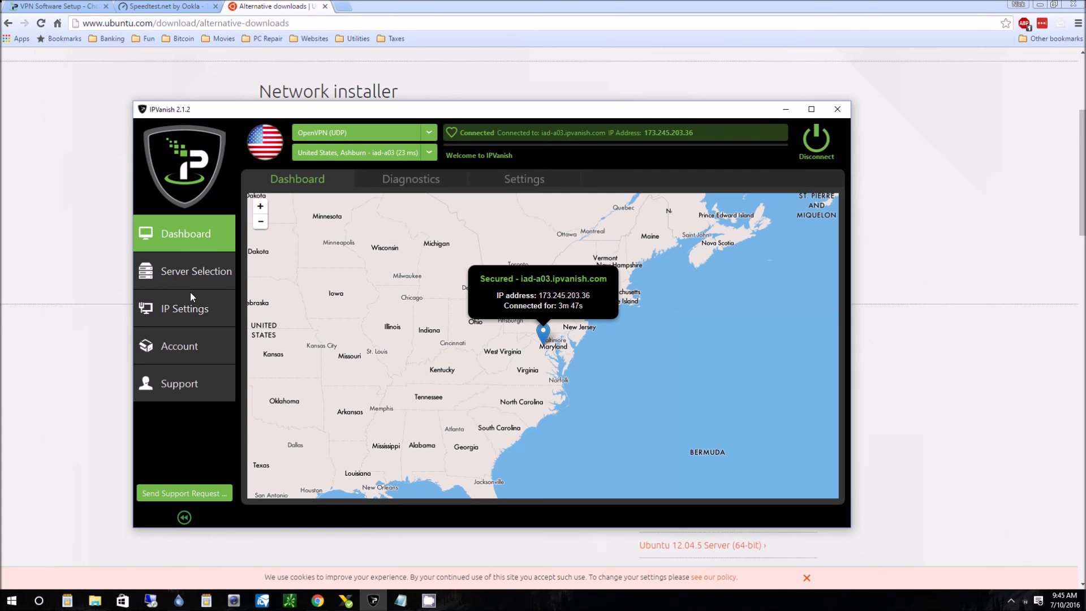
Step: Move the IPVanish window right, glance at the speed test and setup guide tabs, then minimize Chrome
drag(517, 118, 678, 72)
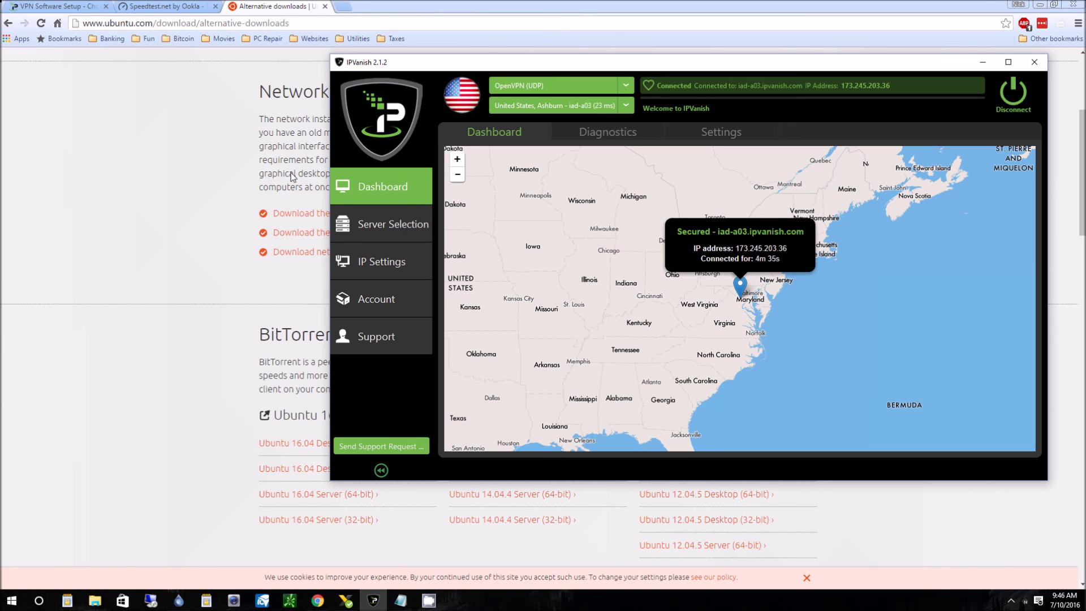
click(176, 7)
click(56, 7)
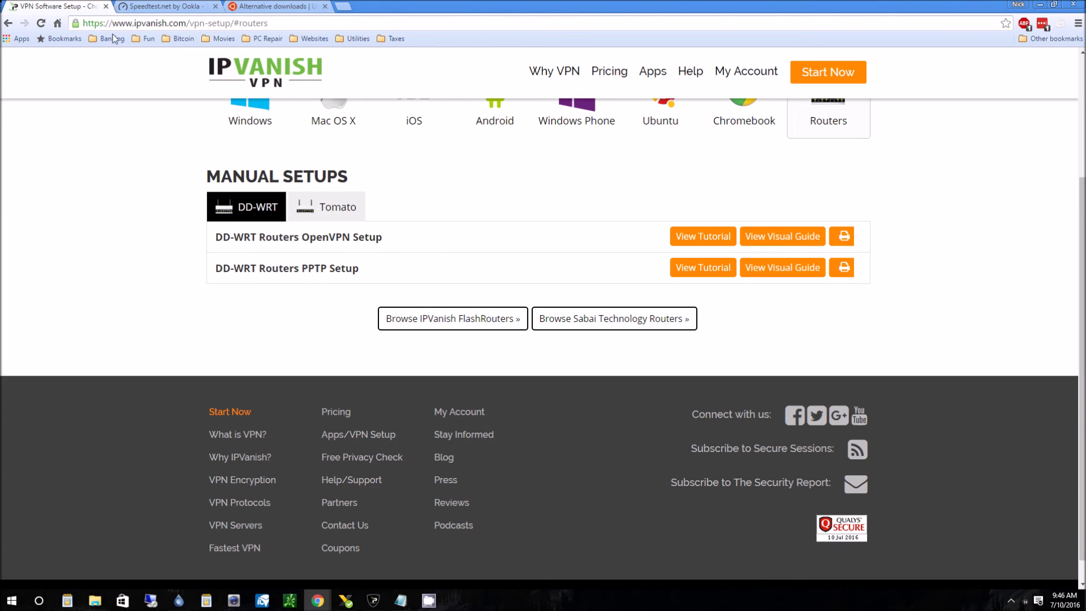
click(1040, 5)
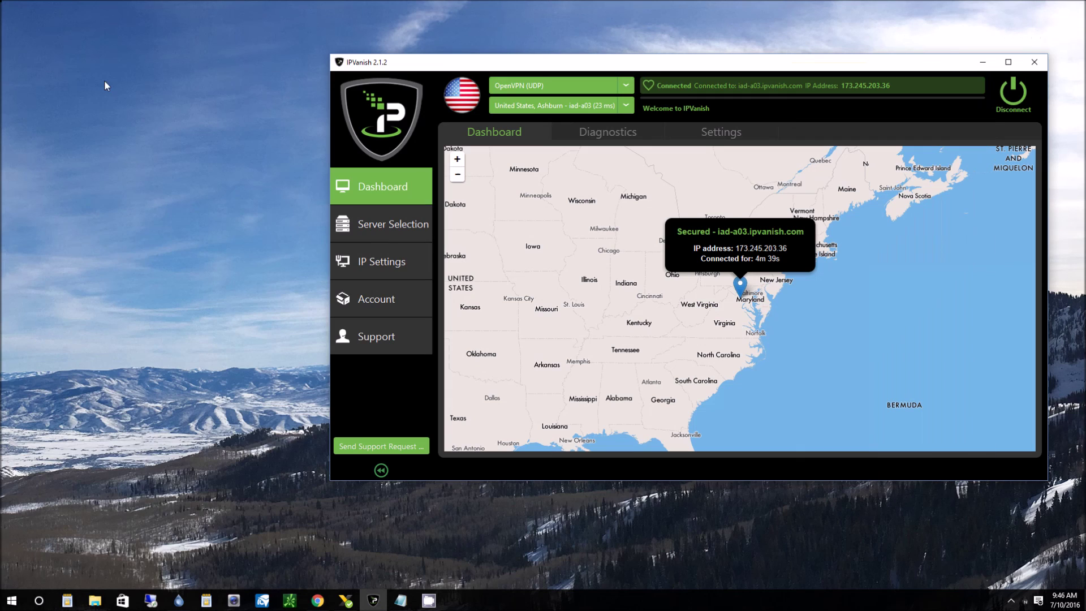